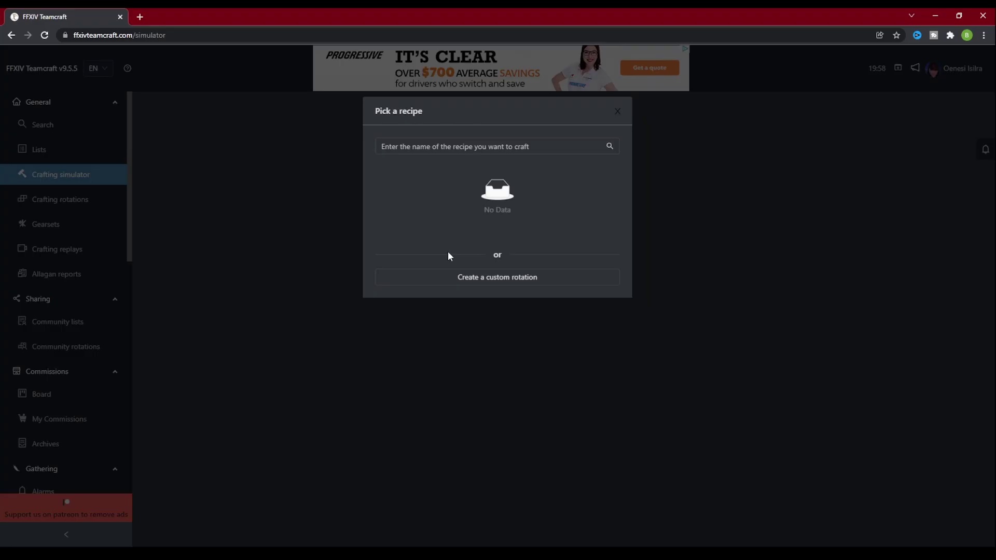
# Search for the recipe "rarefied sykon bavarois" and open Rarefied Sykon Bavarois in the crafting simulator.
pyautogui.click(459, 149)
pyautogui.write('rare')
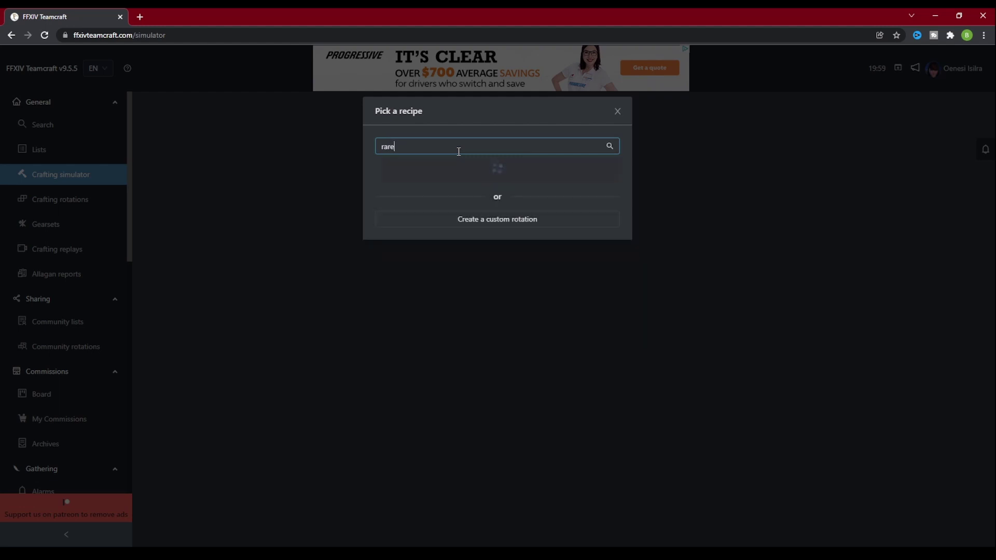
pyautogui.write('fied syk')
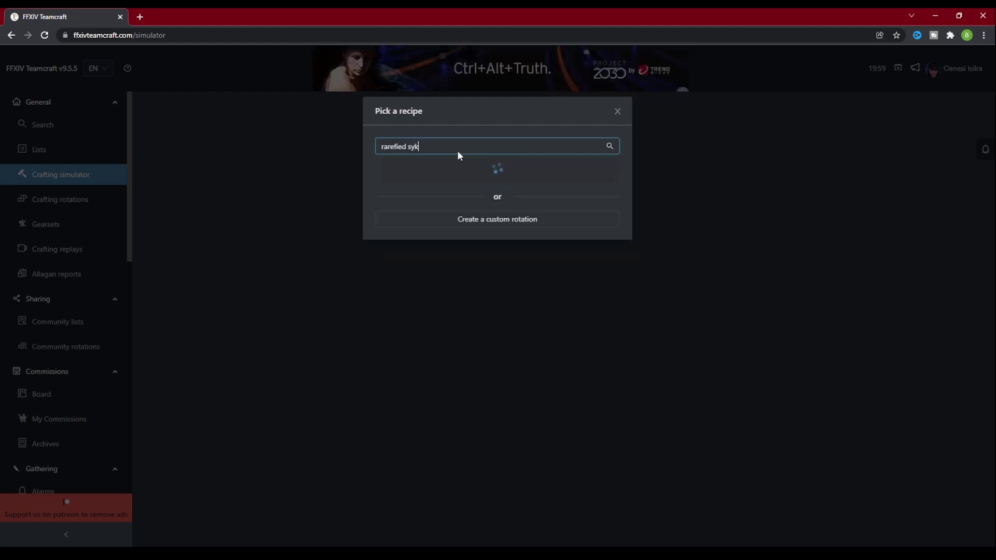
pyautogui.write('on bavarois')
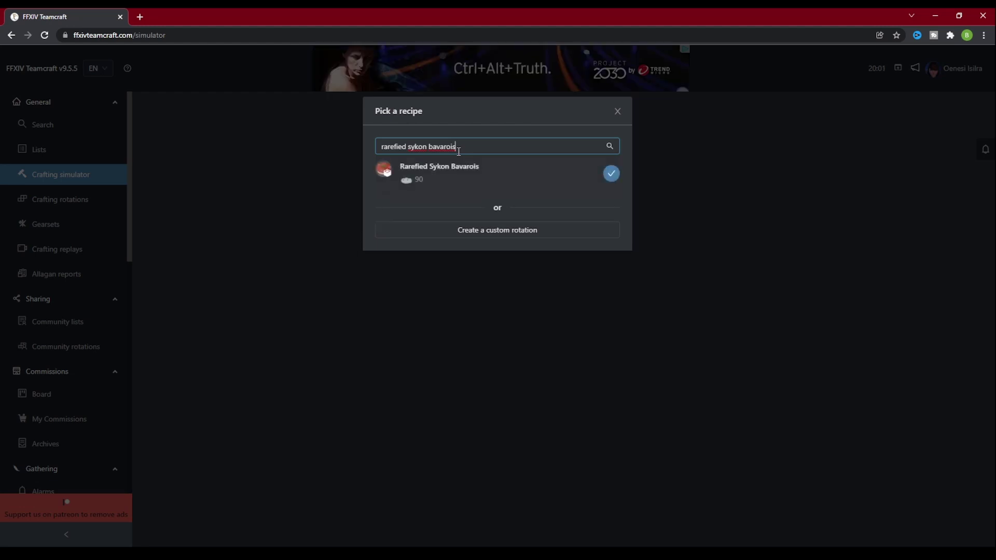
pyautogui.click(612, 174)
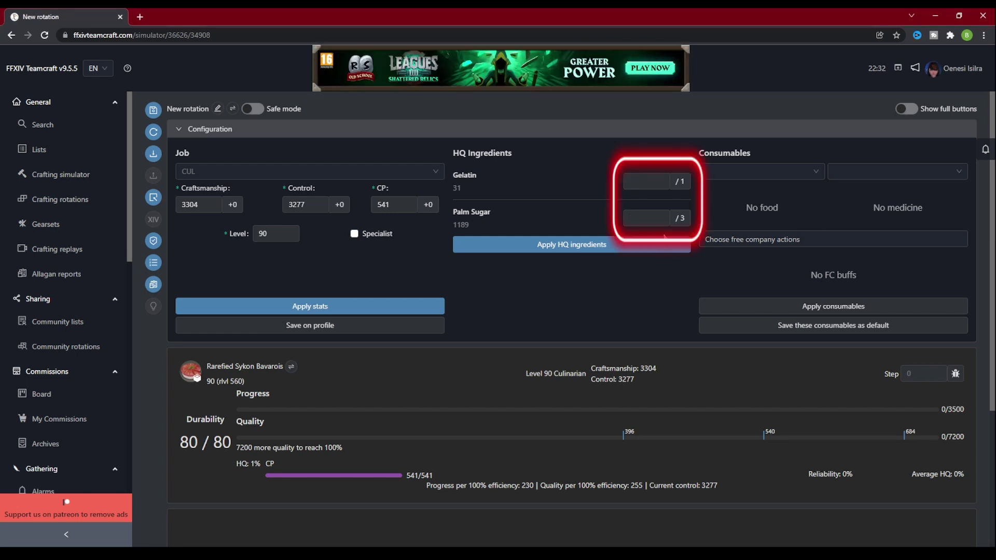
# Set the HQ ingredient amounts to 1 Gelatin and 3 Palm Sugar and apply them to the simulation.
pyautogui.click(638, 182)
pyautogui.write('1')
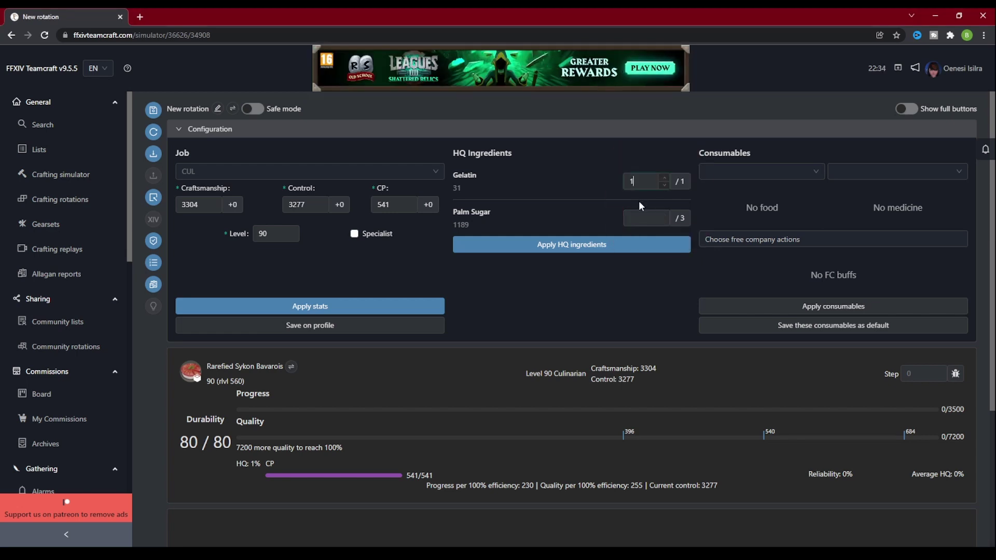
pyautogui.click(587, 251)
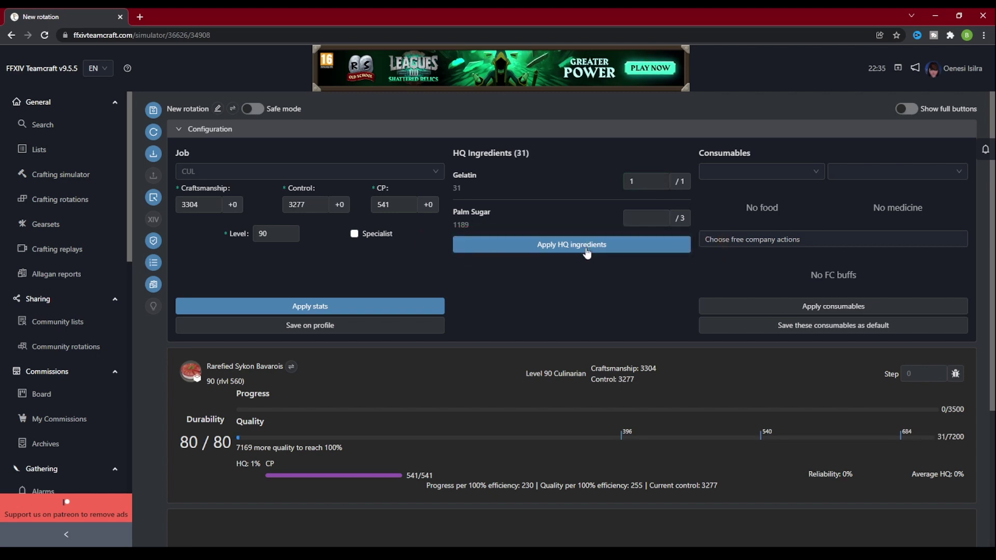
pyautogui.click(642, 214)
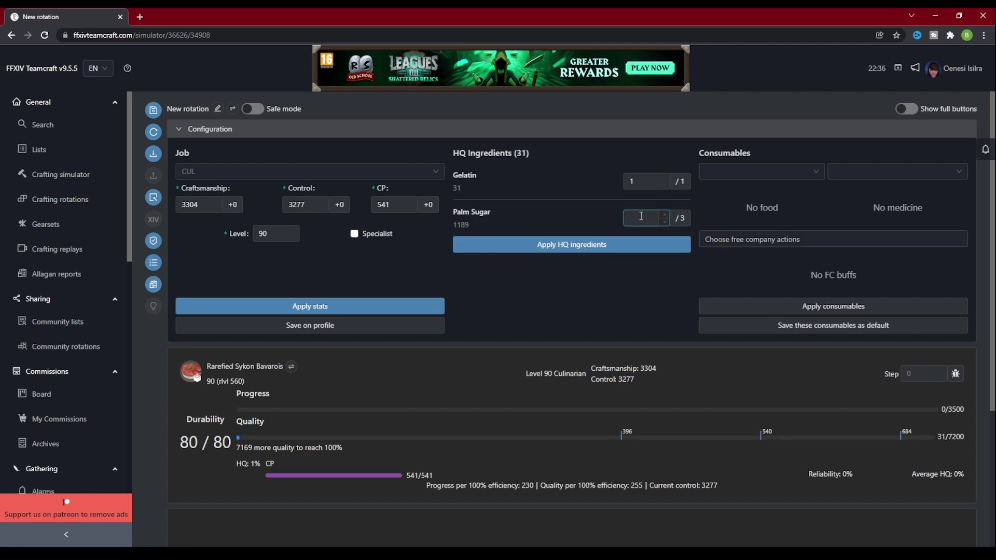
pyautogui.write('3')
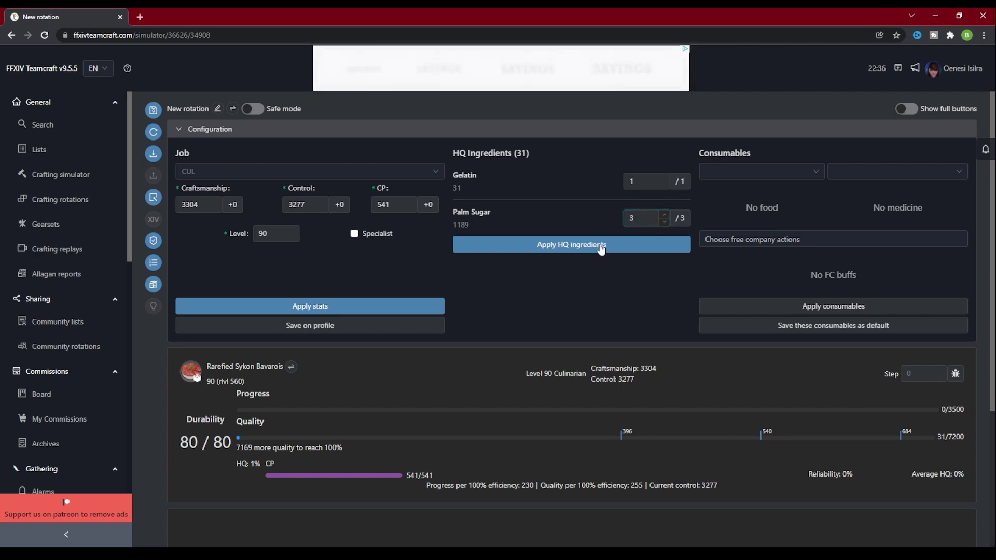
pyautogui.click(601, 248)
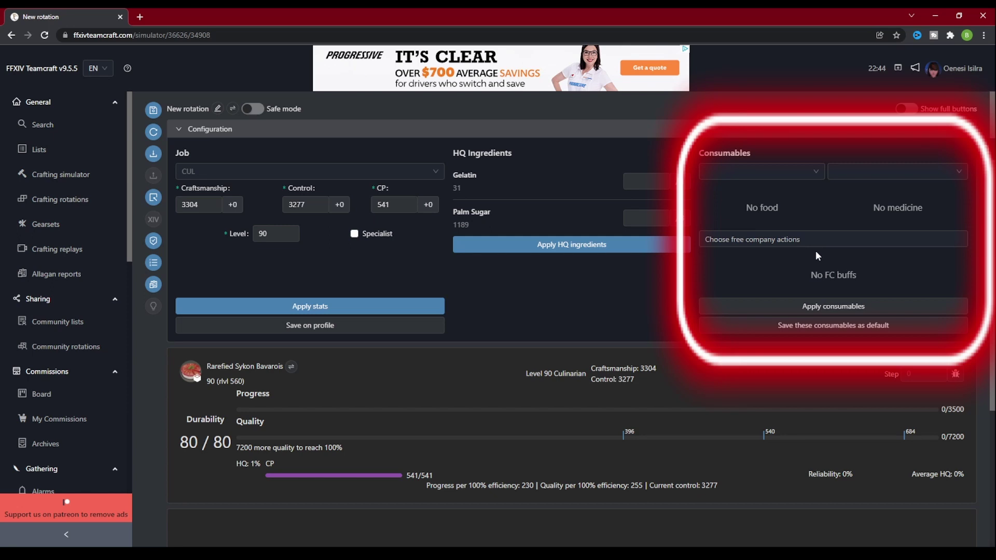
# Choose HQ Tsai tou Vounou as food and HQ Commanding Craftsman's Draught as medicine, and apply the consumables.
pyautogui.click(757, 171)
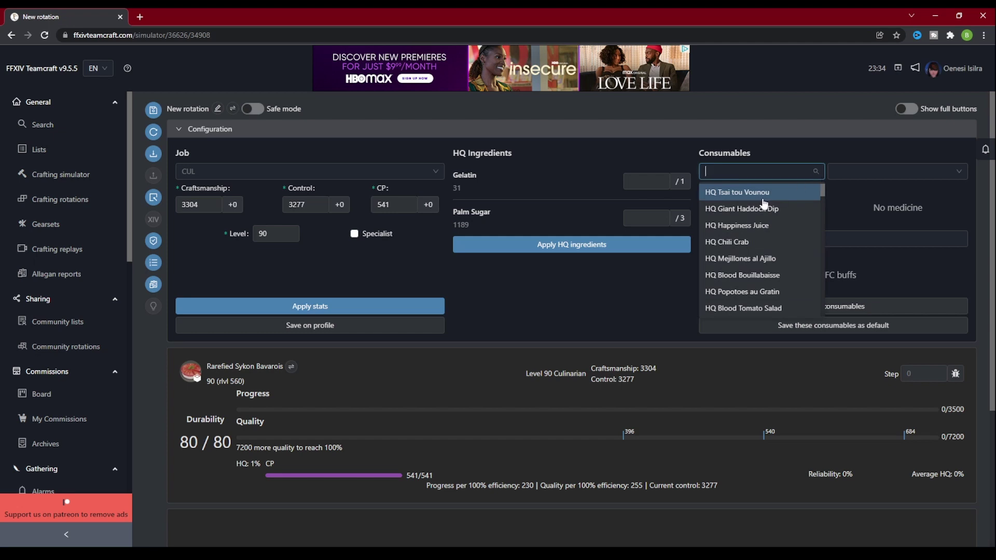
pyautogui.click(763, 197)
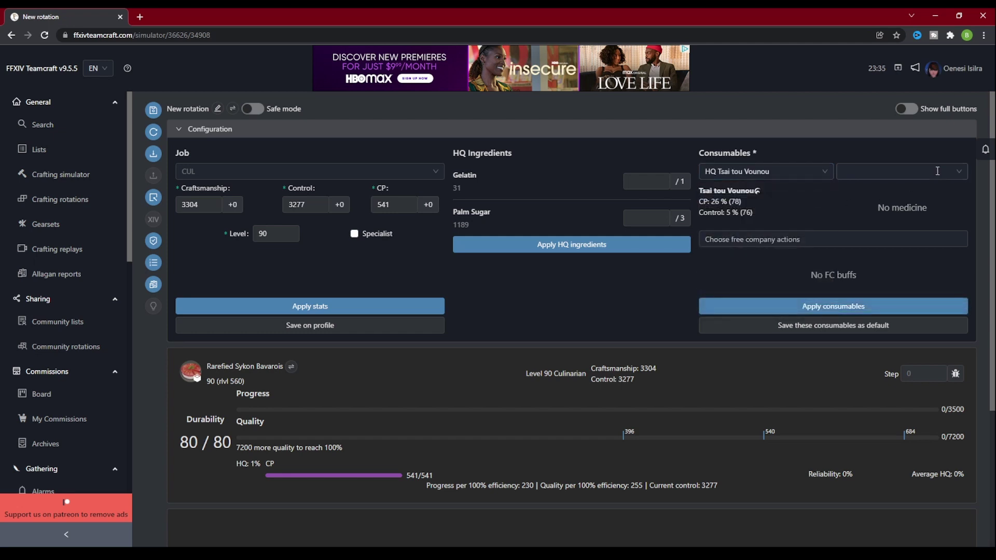
pyautogui.click(959, 173)
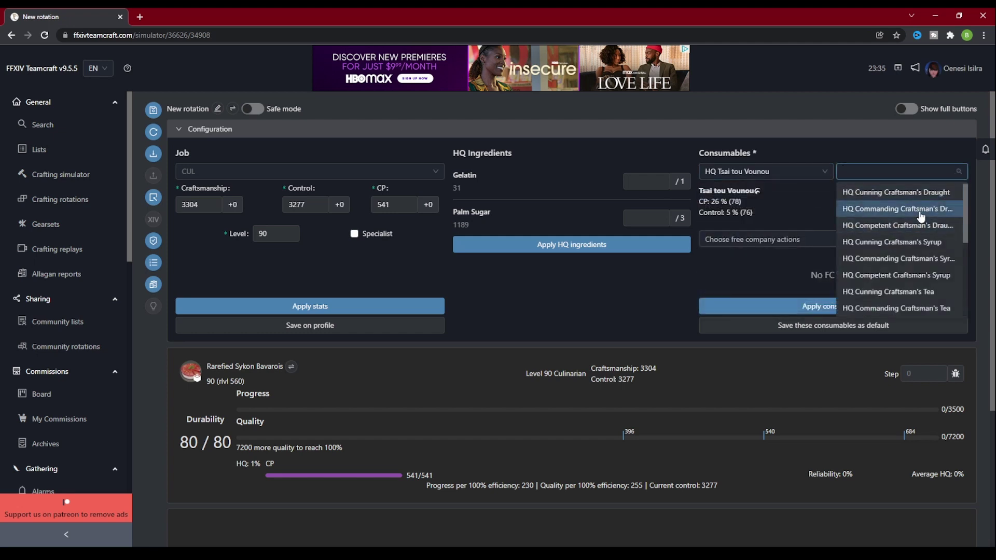
pyautogui.click(882, 209)
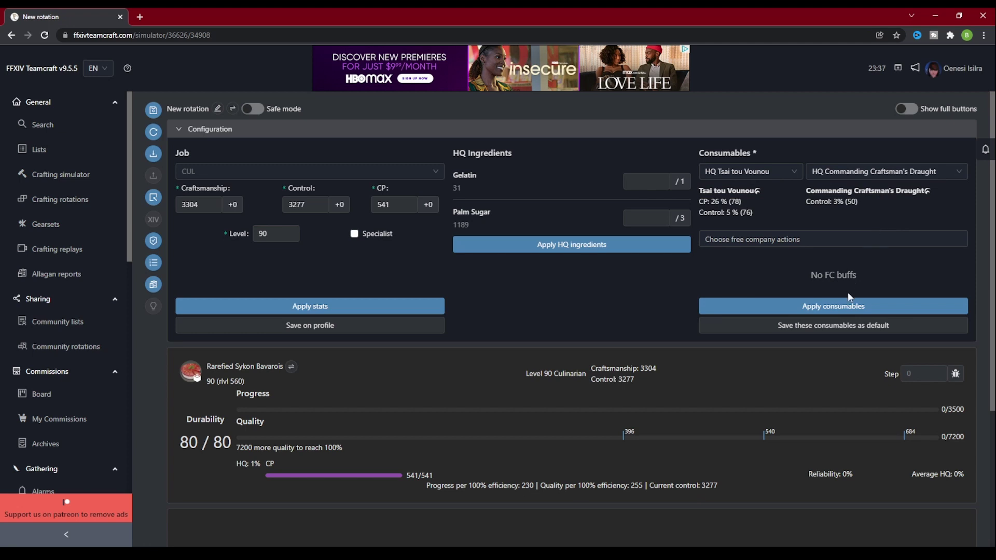
pyautogui.click(834, 313)
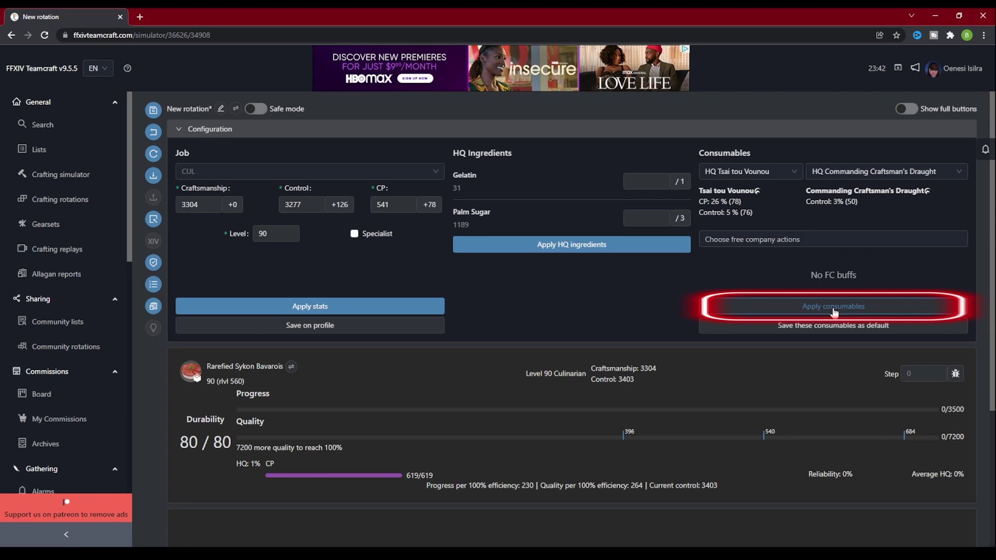
pyautogui.click(834, 307)
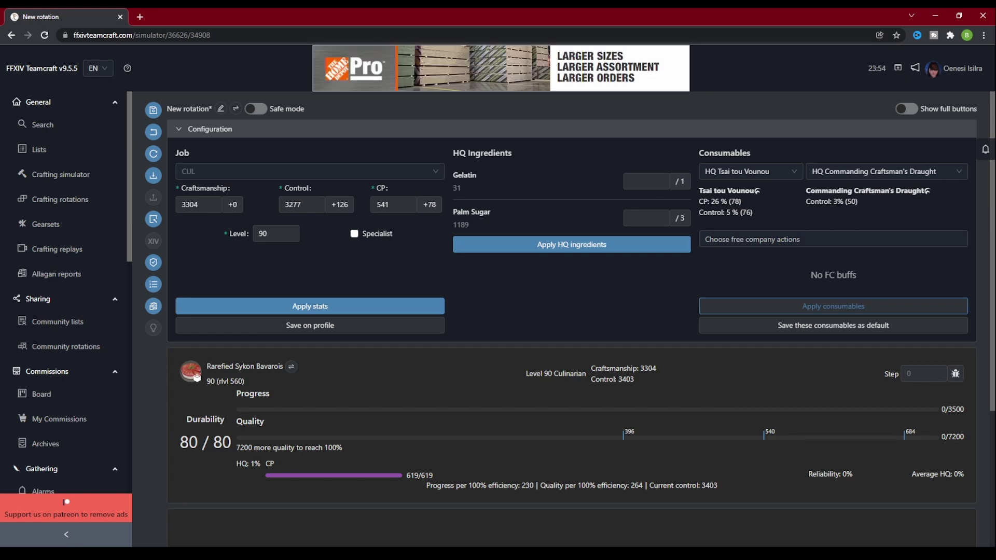
# View the dialog for changing the recipe and dismiss it without picking a new one.
pyautogui.scroll(-3, 847, 366)
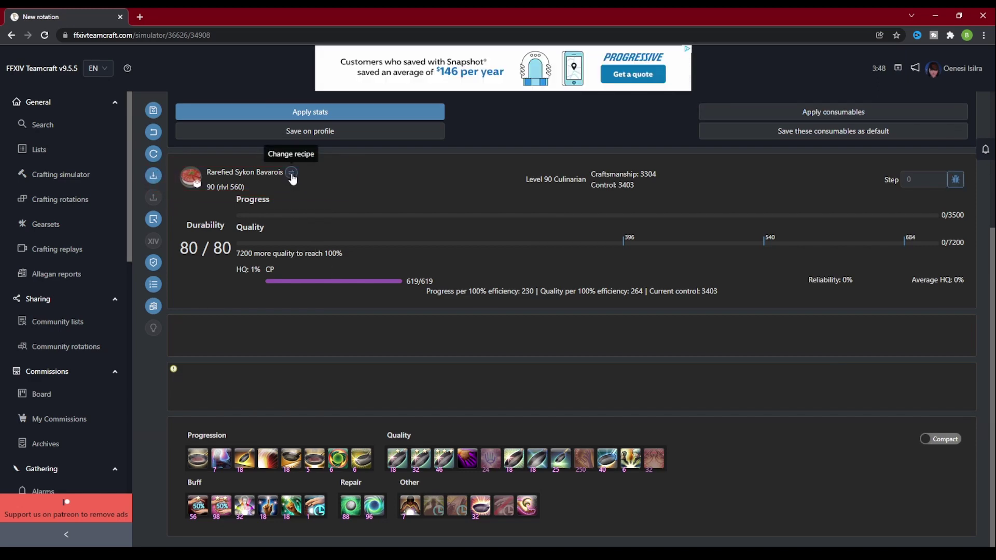
pyautogui.click(291, 172)
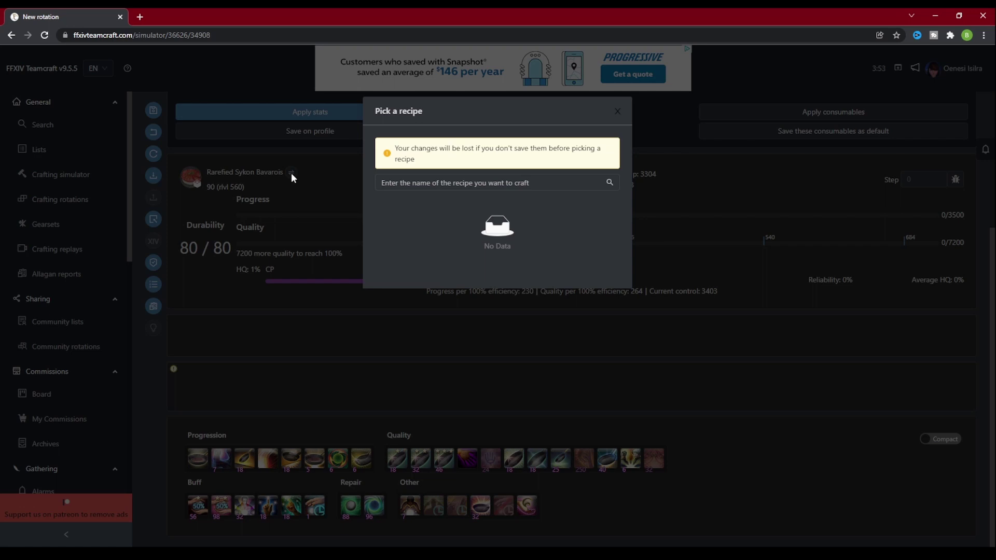
pyautogui.click(328, 192)
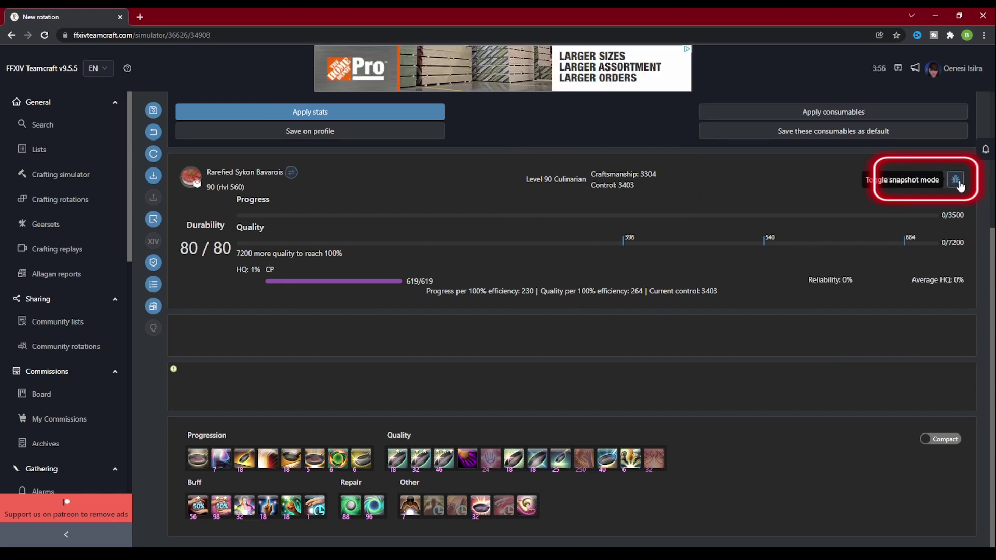
# Turn snapshot mode on for the simulation and switch it back off.
pyautogui.click(957, 180)
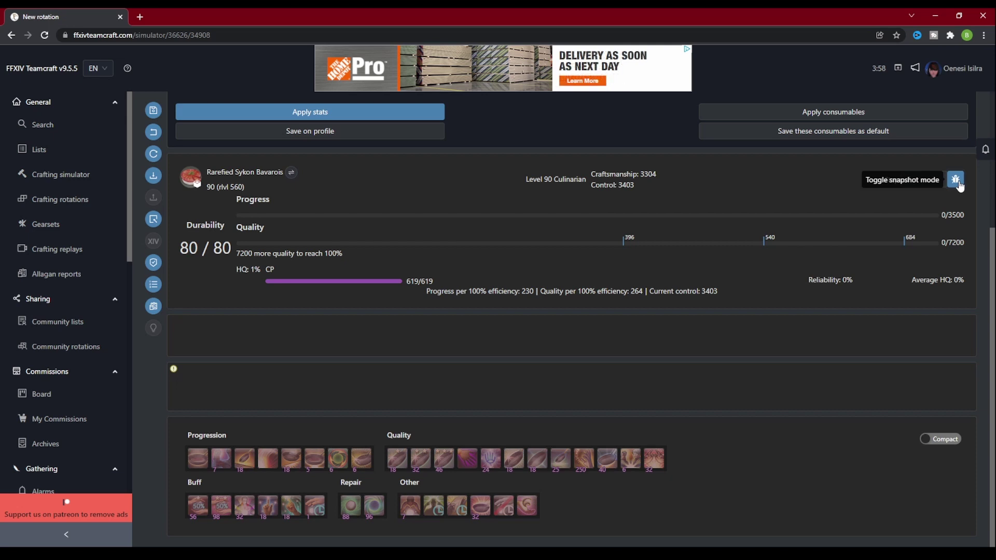
pyautogui.click(960, 185)
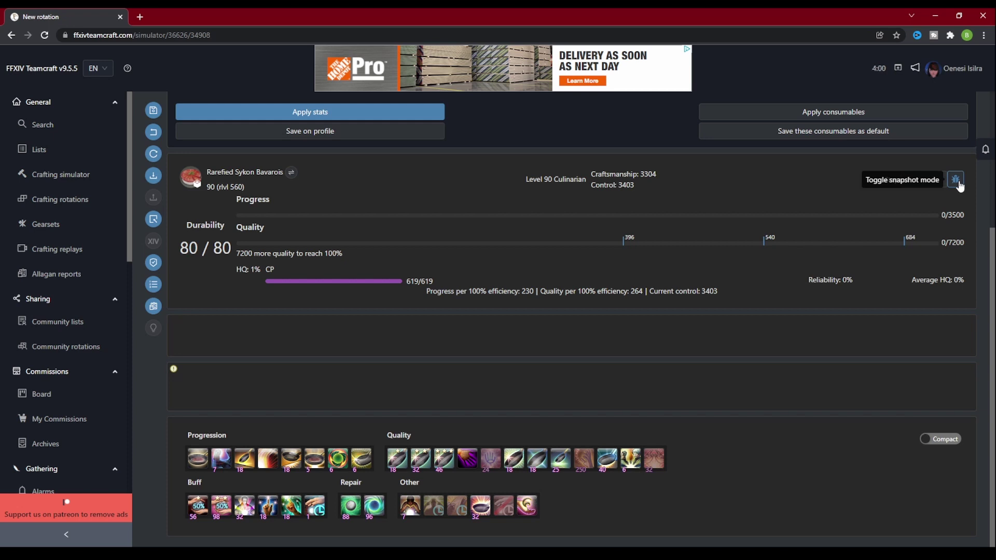
pyautogui.click(959, 187)
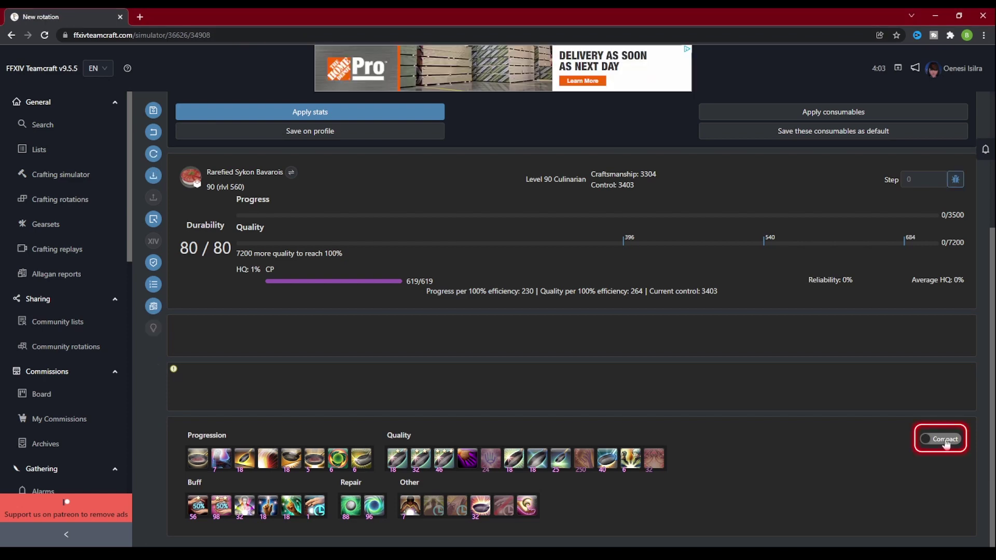
# Show the crafting actions in the detailed view with their names, and return to the compact view.
pyautogui.click(945, 440)
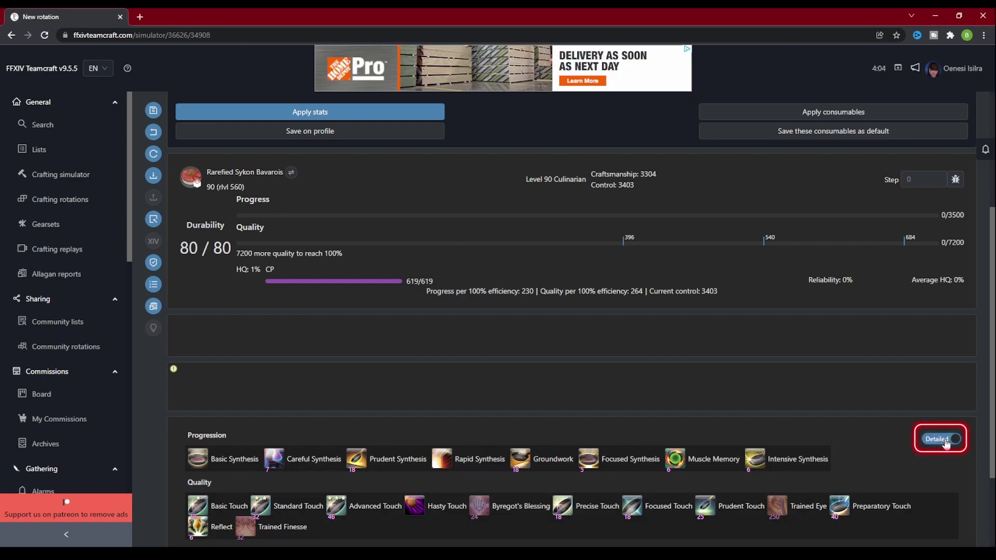
pyautogui.scroll(-2, 944, 441)
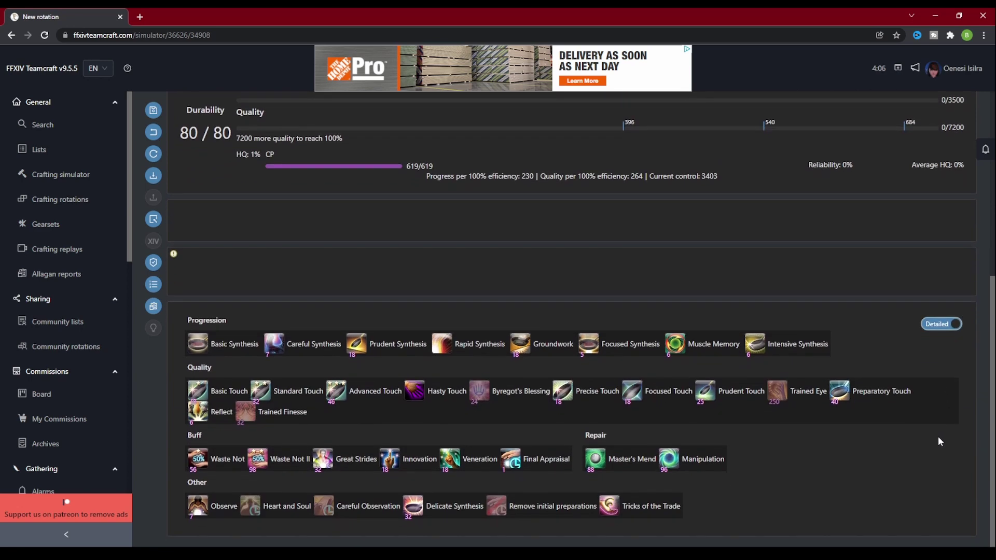
pyautogui.click(940, 322)
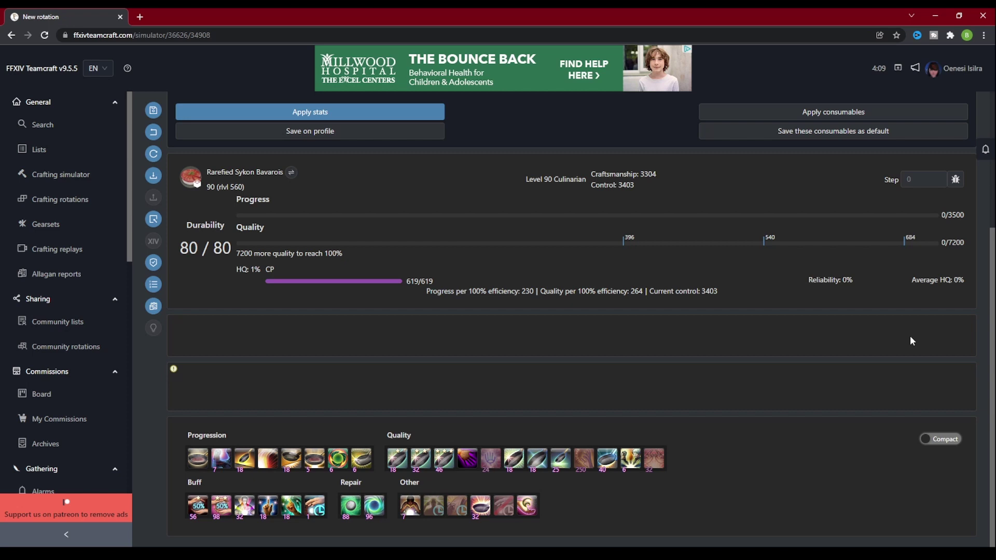
# Start the rotation with Muscle Memory, Manipulation and Waste Not II.
pyautogui.click(335, 460)
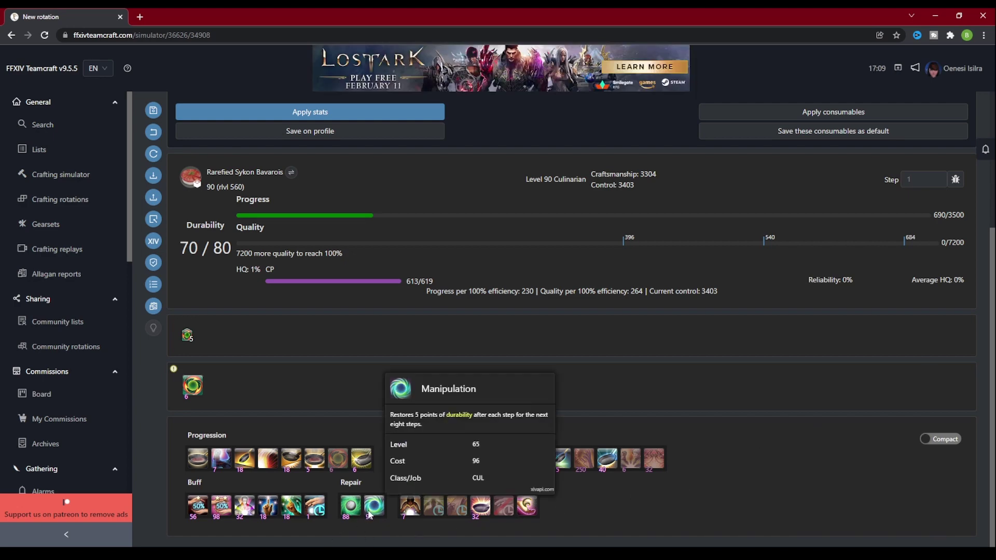
pyautogui.click(372, 507)
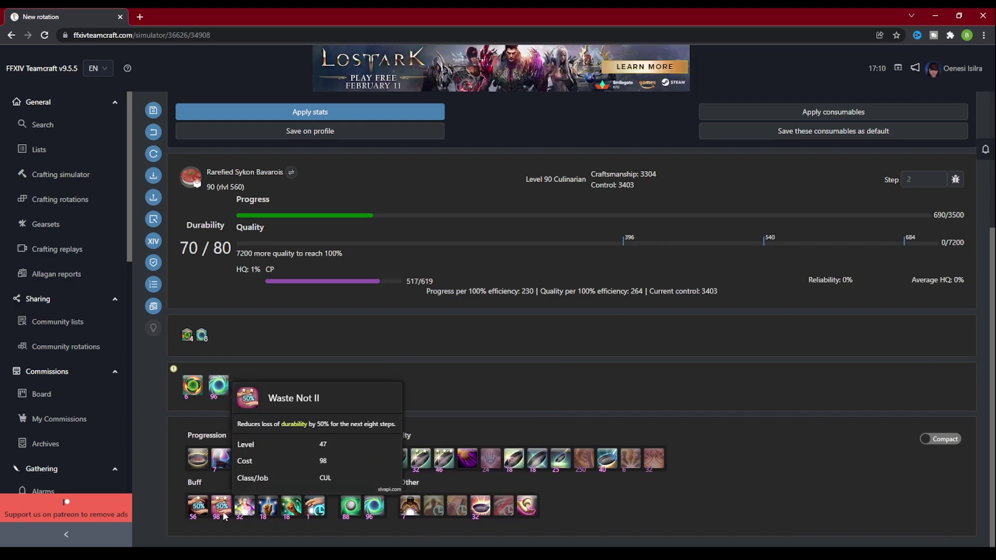
pyautogui.click(221, 506)
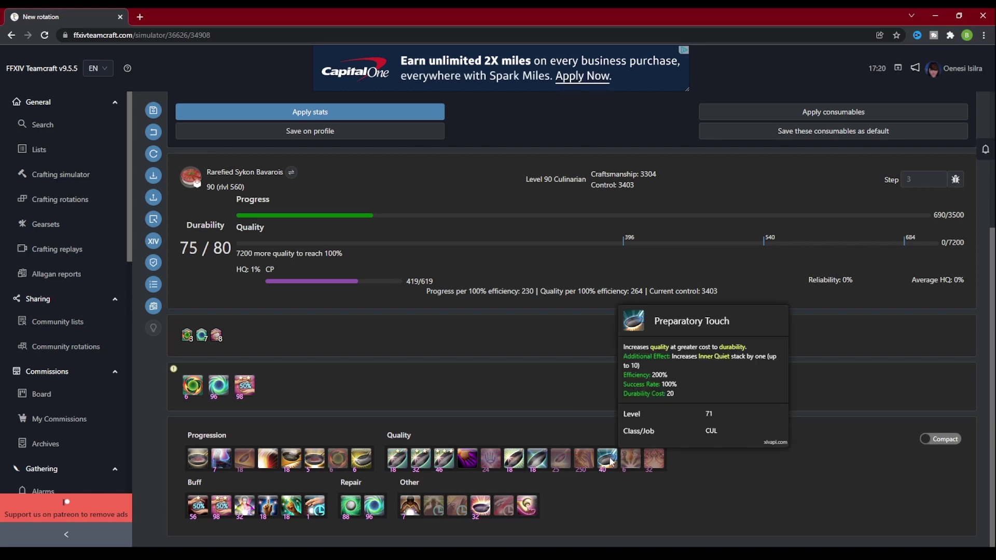
# Extend the rotation with six Preparatory Touch actions followed by Great Strides and Byregot's Blessing.
pyautogui.click(607, 458)
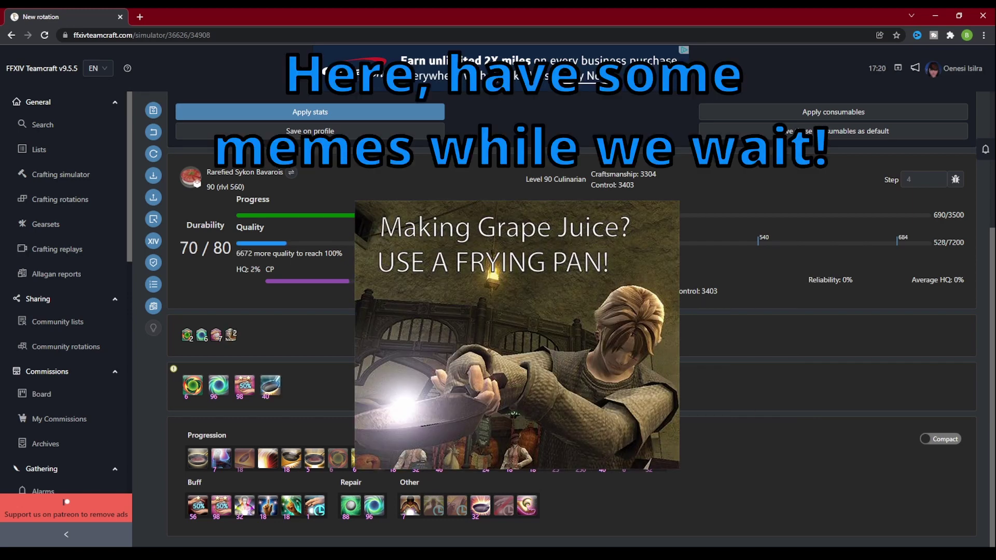
pyautogui.click(607, 458)
pyautogui.click(607, 458)
pyautogui.click(607, 459)
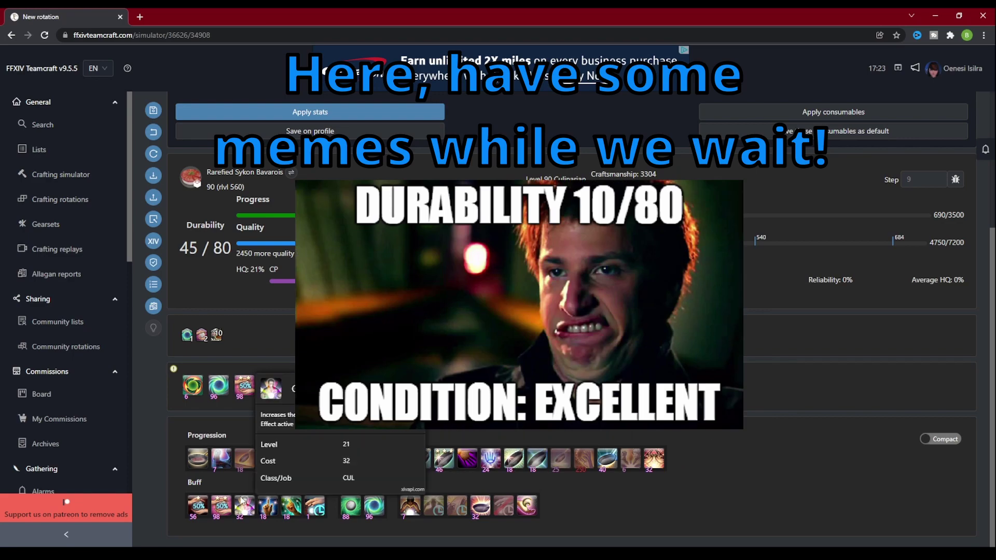
pyautogui.click(497, 460)
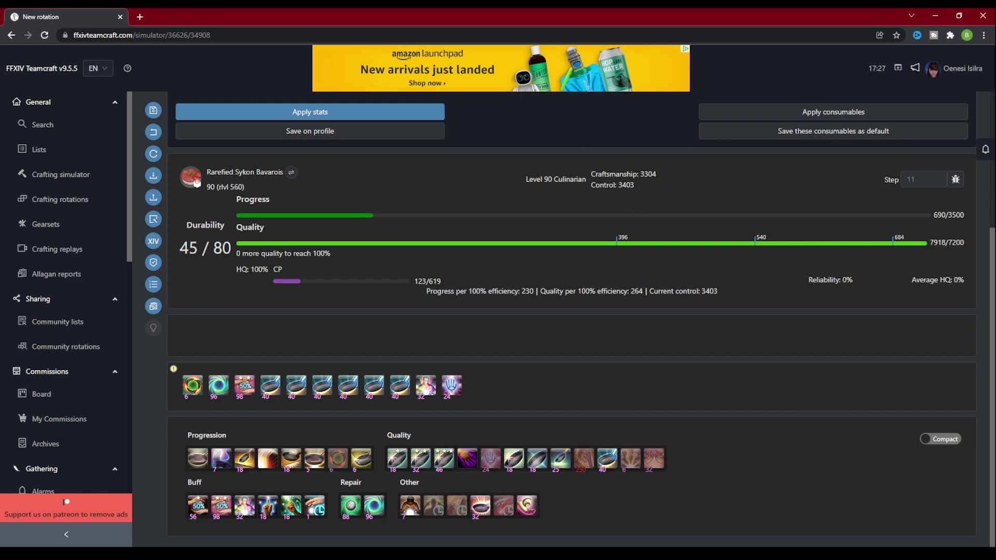
# Insert Innovation directly after Waste Not II in the rotation and remove two of the six Preparatory Touch actions.
pyautogui.click(405, 386)
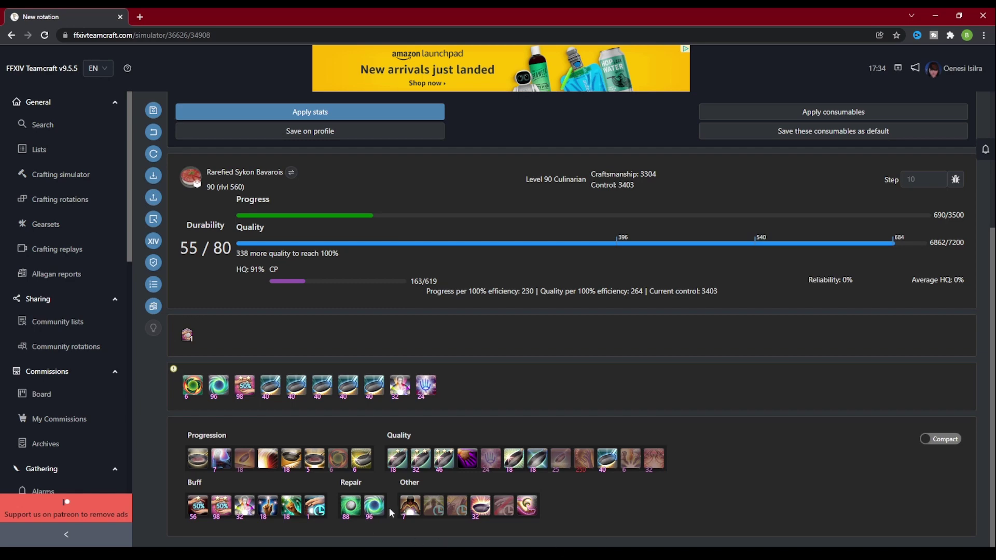
pyautogui.click(268, 506)
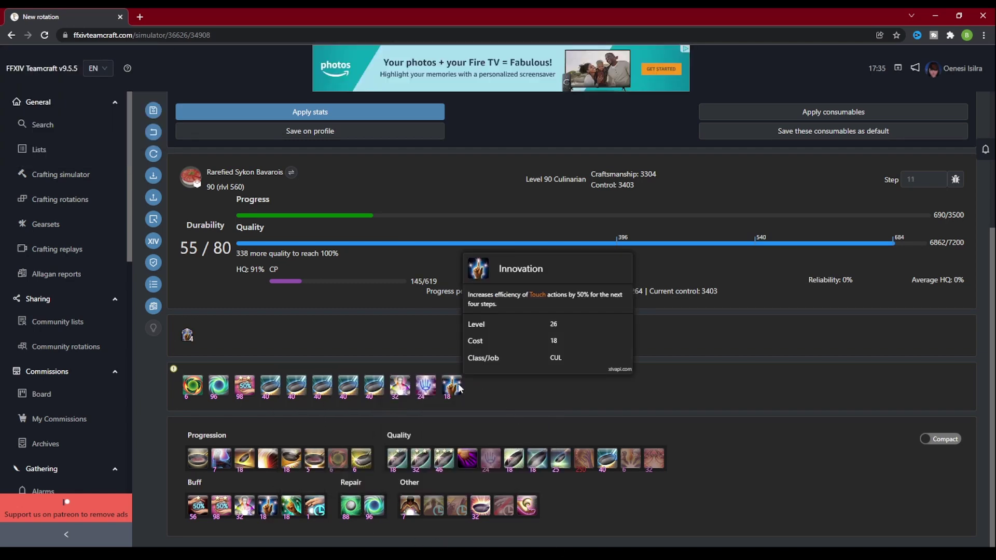
pyautogui.moveTo(457, 390); pyautogui.dragTo(279, 390)
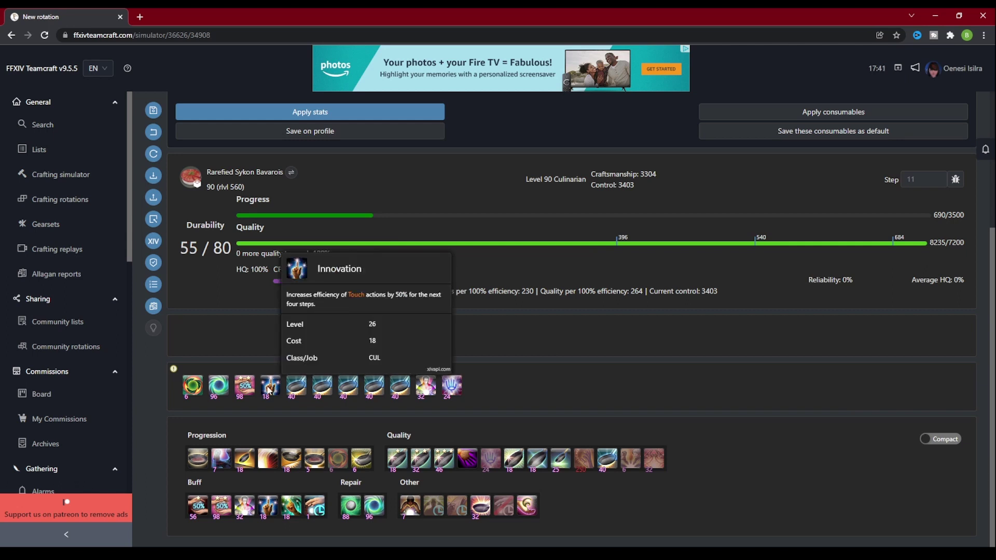
pyautogui.moveTo(270, 391)
pyautogui.mouseDown()
pyautogui.moveTo(246, 400)
pyautogui.moveTo(255, 438)
pyautogui.moveTo(271, 391)
pyautogui.mouseUp()
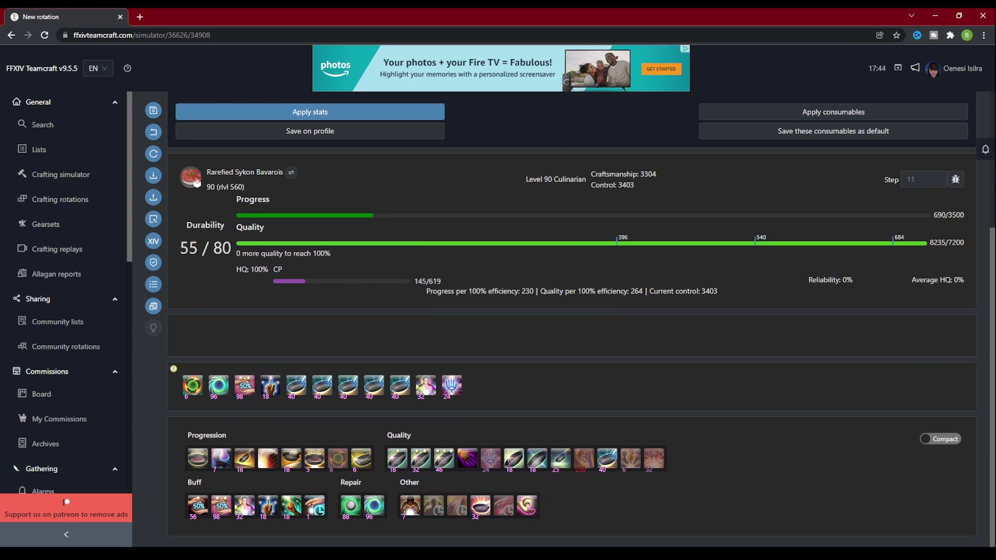
pyautogui.rightClick(399, 387)
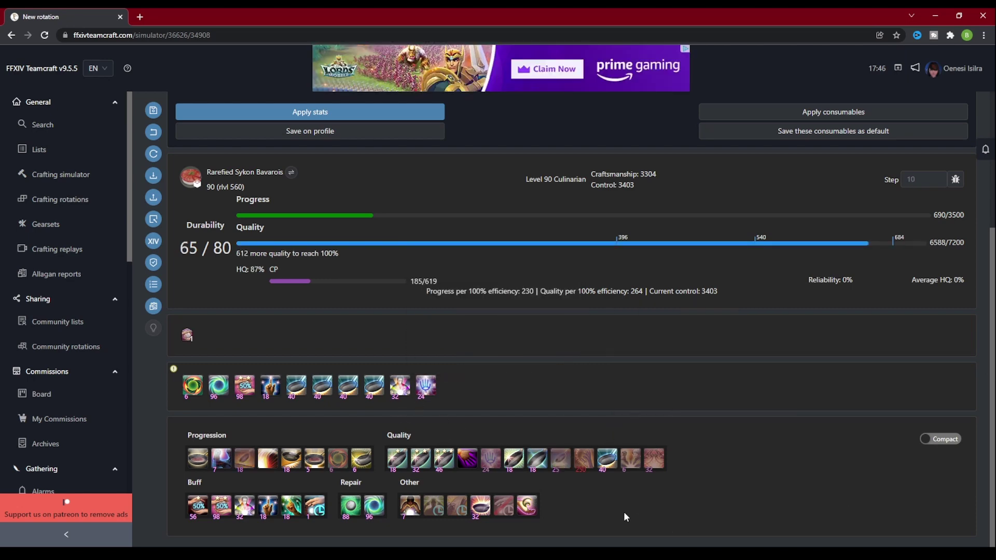
# Add Basic Touch to the rotation and place it between the last Preparatory Touch and Great Strides.
pyautogui.click(398, 460)
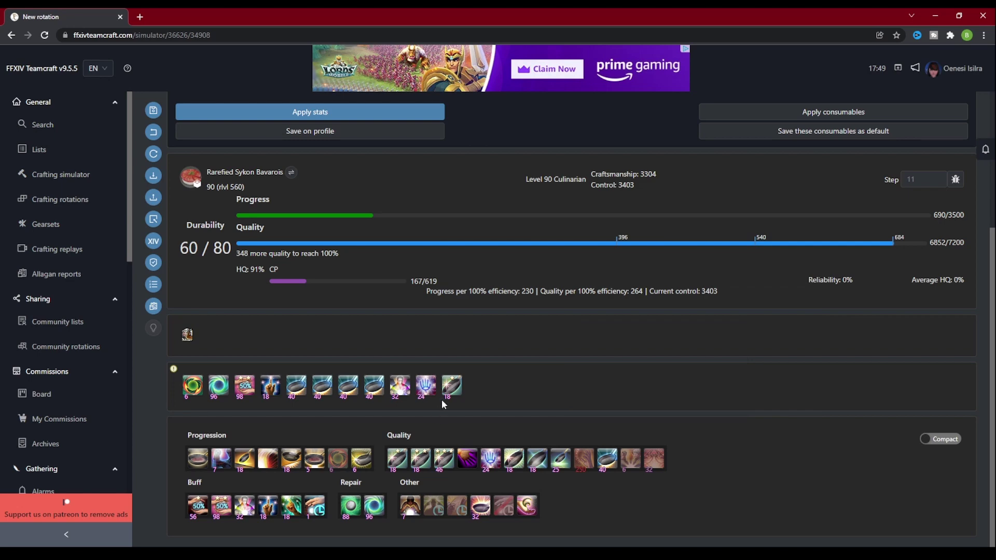
pyautogui.moveTo(451, 387); pyautogui.dragTo(404, 393)
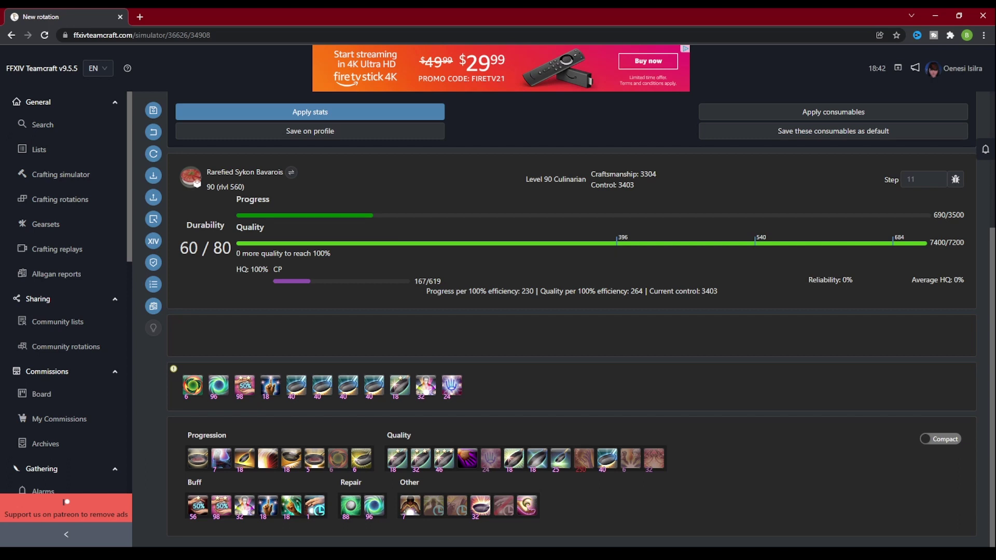
# Finish the rotation after Byregot's Blessing with Veneration followed by three Groundwork actions.
pyautogui.click(292, 459)
pyautogui.click(291, 459)
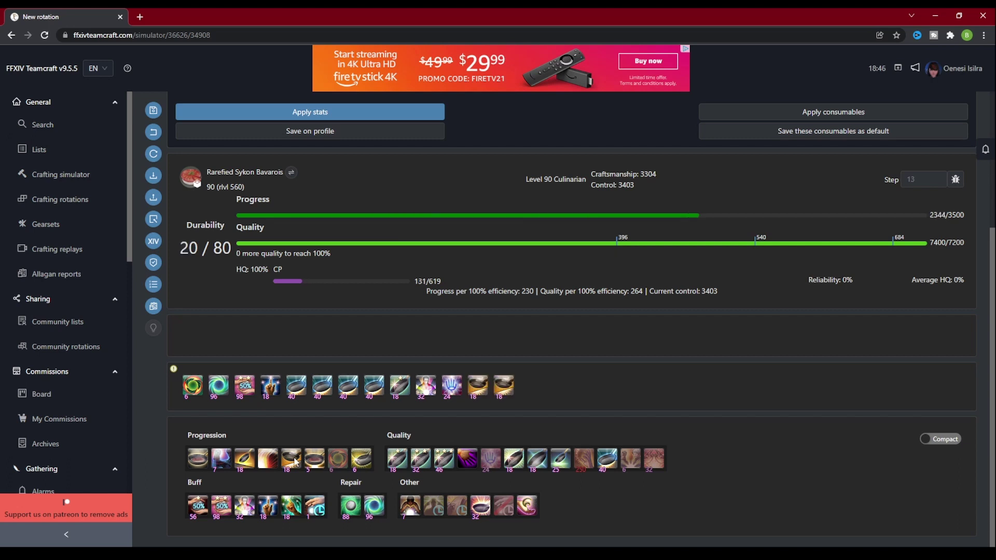
pyautogui.click(291, 459)
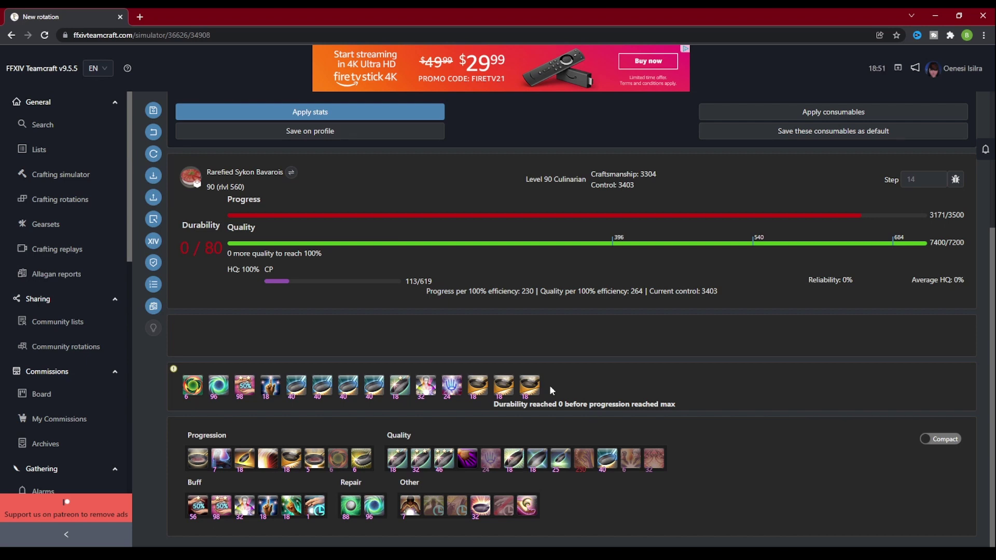
pyautogui.click(529, 386)
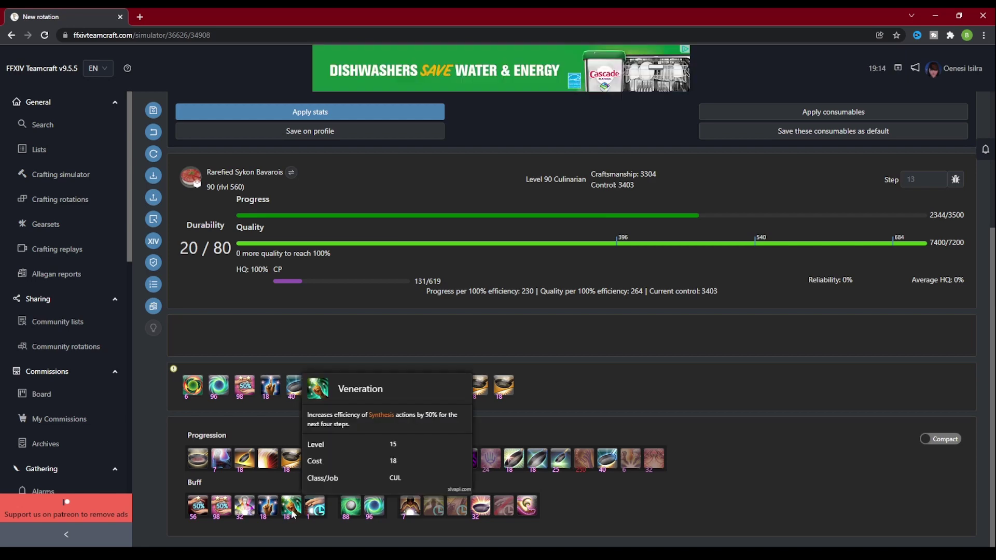
pyautogui.moveTo(291, 506); pyautogui.dragTo(476, 392)
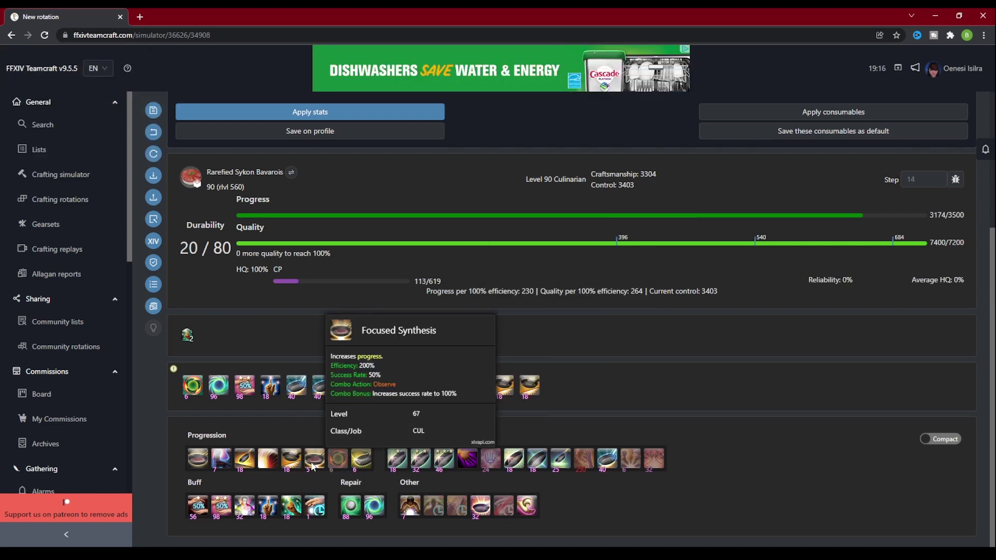
pyautogui.click(298, 464)
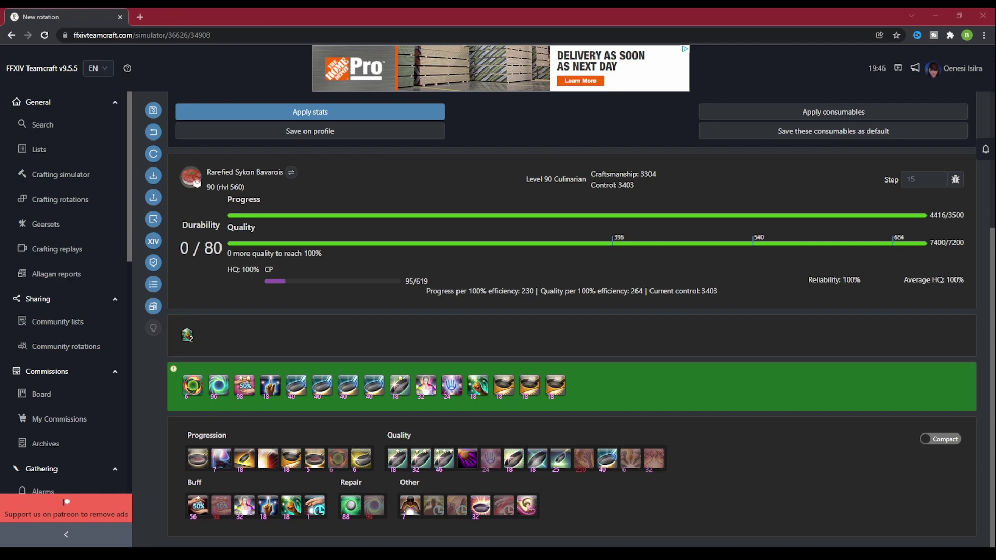
# Rename the rotation as "endwalker purple scrips".
pyautogui.scroll(3, 571, 249)
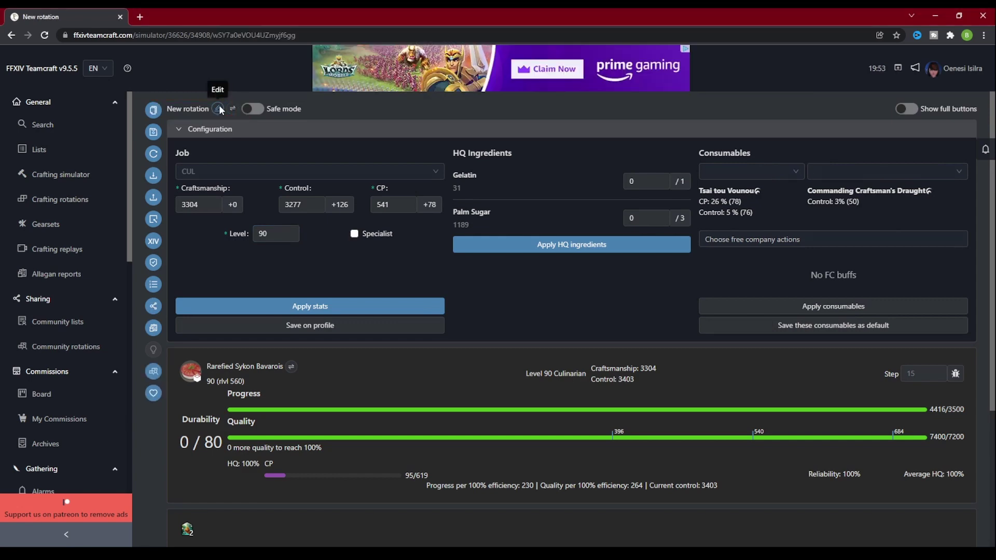
pyautogui.click(217, 109)
pyautogui.click(436, 145)
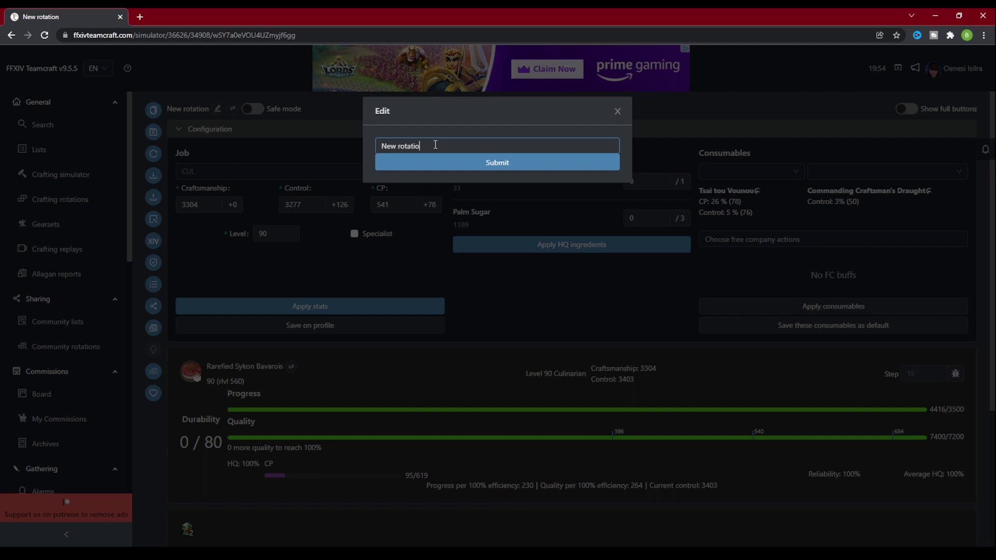
pyautogui.press('BackSpace')
pyautogui.press('BackSpace')
pyautogui.press('BackSpace')
pyautogui.press('BackSpace')
pyautogui.press('BackSpace')
pyautogui.press('BackSpace')
pyautogui.press('BackSpace')
pyautogui.press('BackSpace')
pyautogui.press('BackSpace')
pyautogui.press('BackSpace')
pyautogui.press('BackSpace')
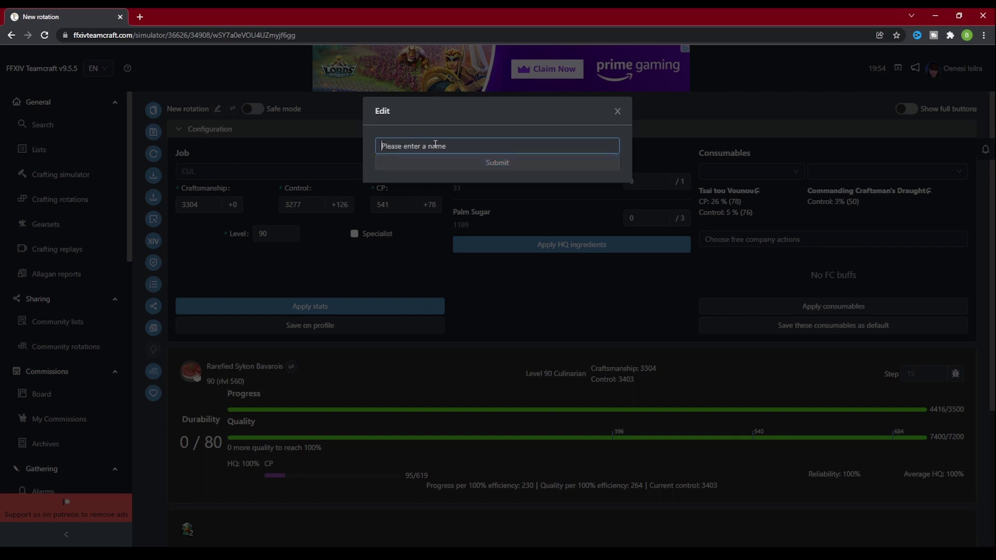
pyautogui.write('endwalker ')
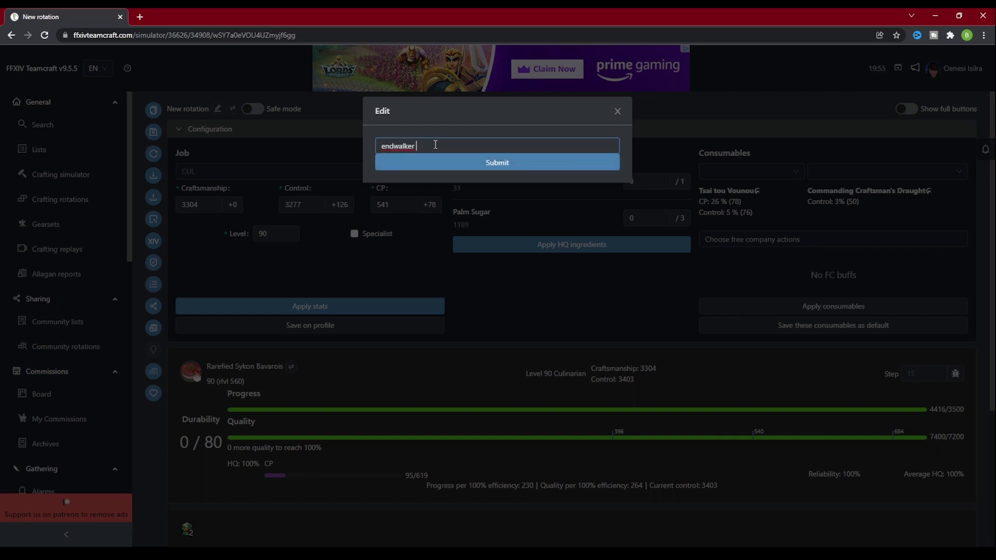
pyautogui.write('purple scrips')
pyautogui.click(549, 165)
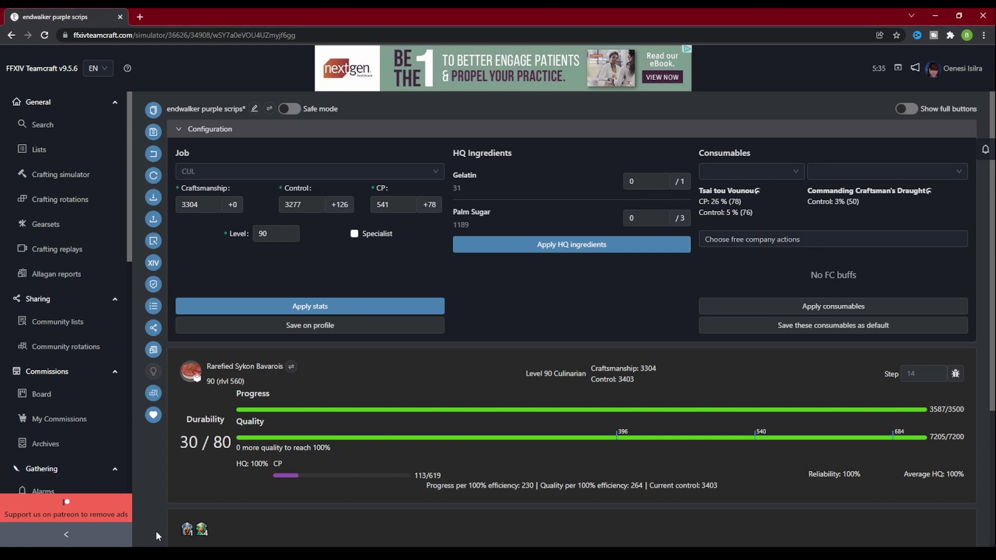
# Import the copied in-game macro, from Muscle Memory through the final Groundwork, into the rotation and view its action sequence.
pyautogui.click(152, 241)
pyautogui.click(463, 157)
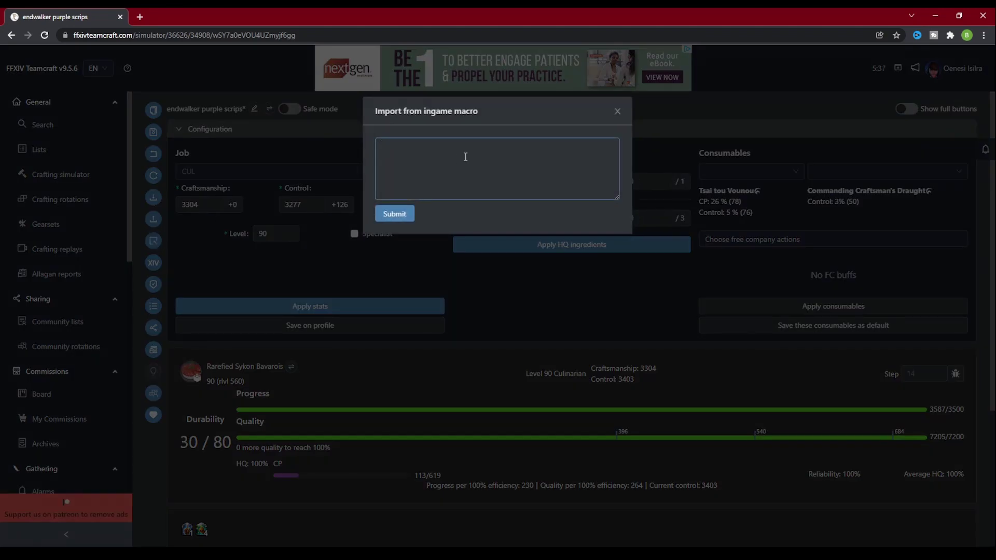
pyautogui.hotkey('ctrl', 'v')
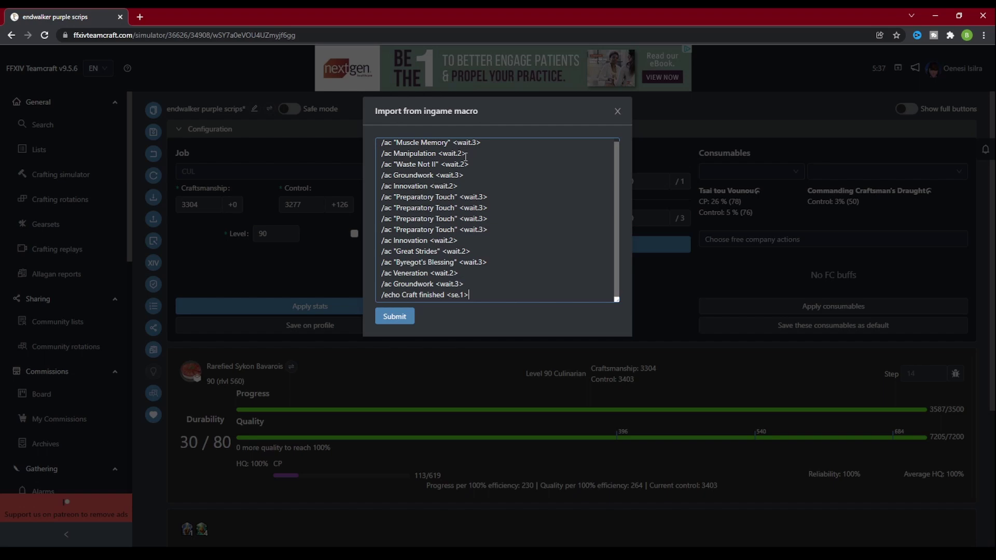
pyautogui.click(397, 317)
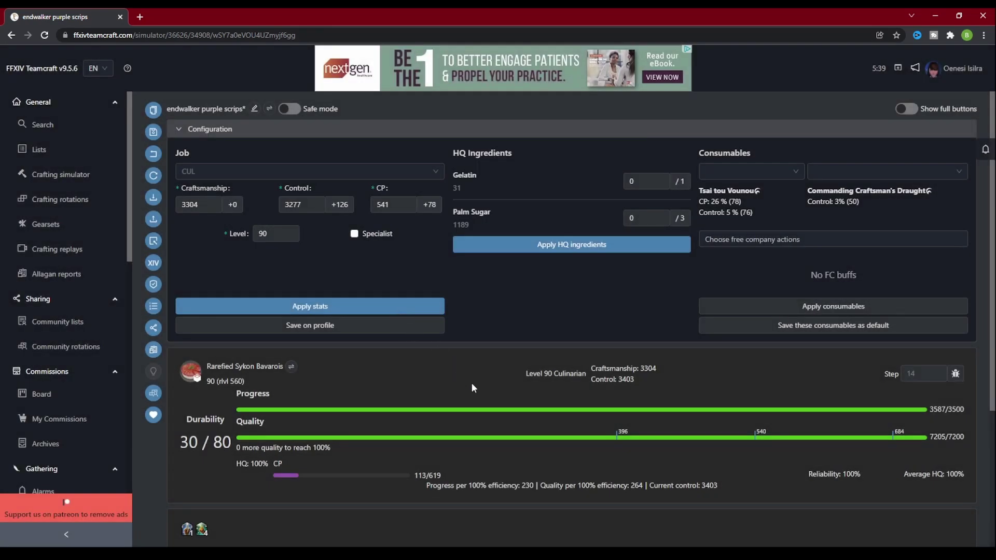
pyautogui.scroll(-3, 471, 388)
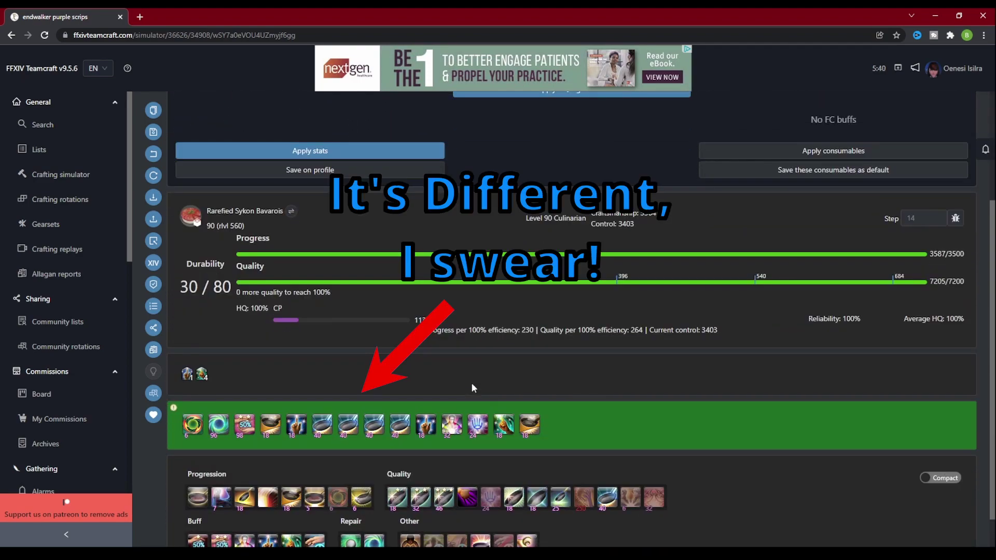
# Generate the in-game macro for the rotation, switching the split before Byregot's Blessing off and on again.
pyautogui.scroll(3, 473, 388)
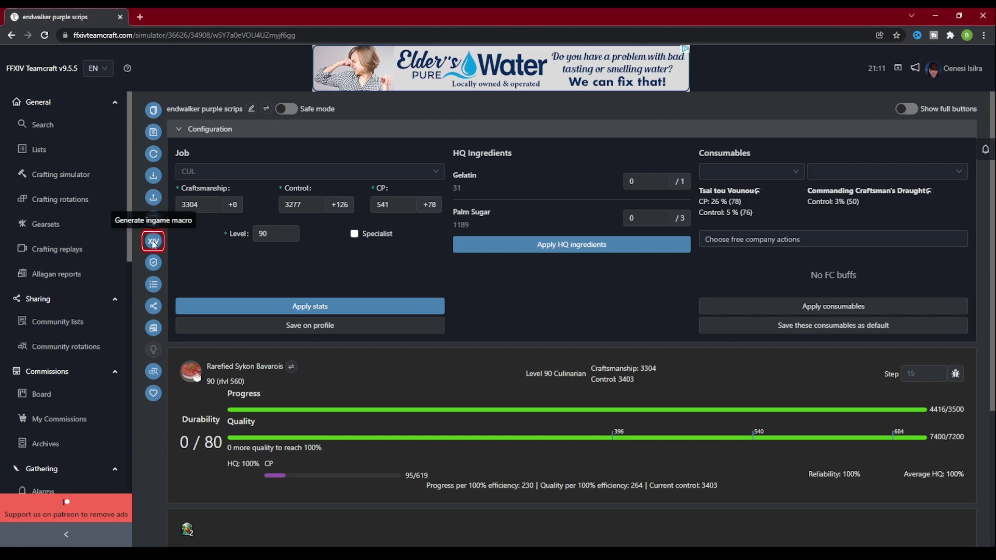
pyautogui.click(154, 241)
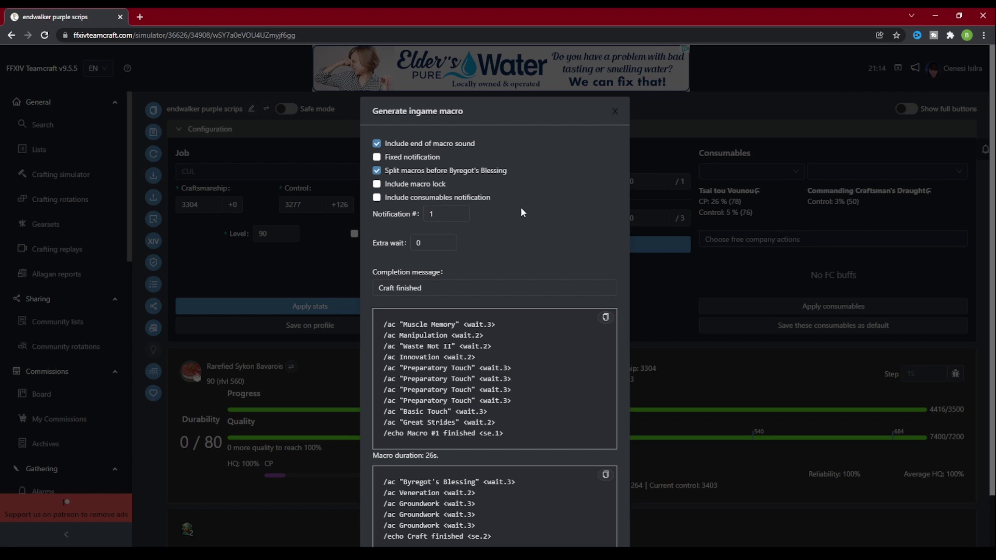
pyautogui.click(377, 170)
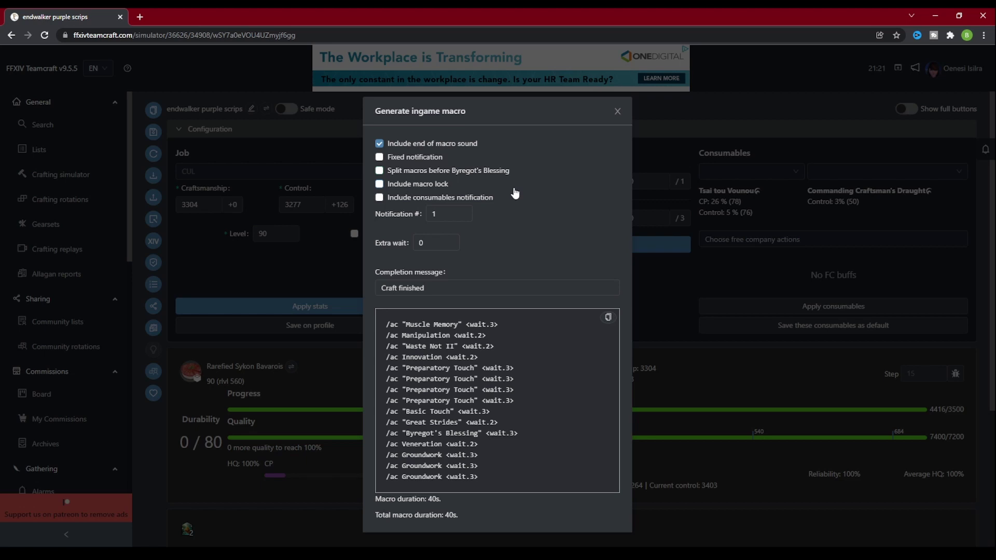
pyautogui.click(379, 170)
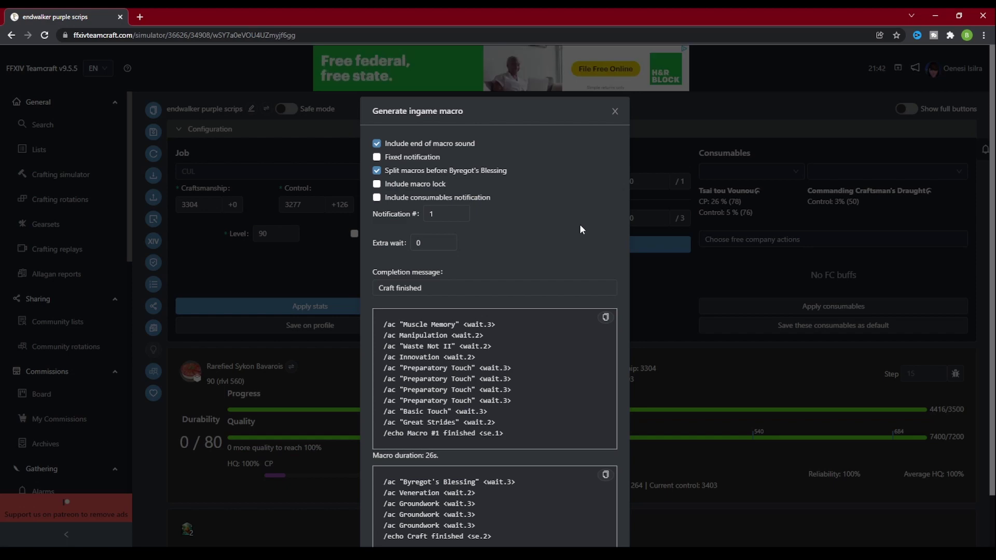
# Try the macro lock and consumables notification options, and highlight the consumables reminder line in the first macro.
pyautogui.scroll(-1, 580, 225)
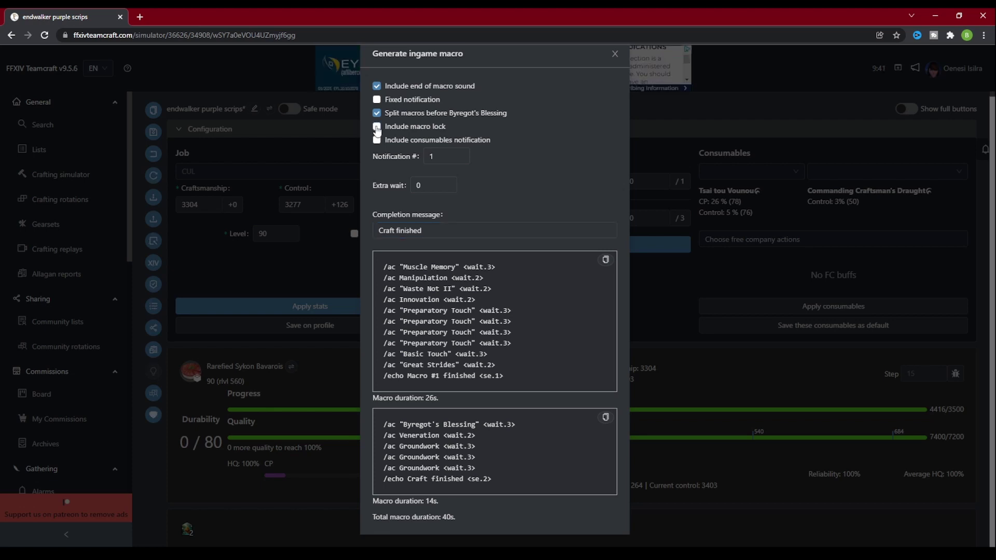
pyautogui.click(377, 126)
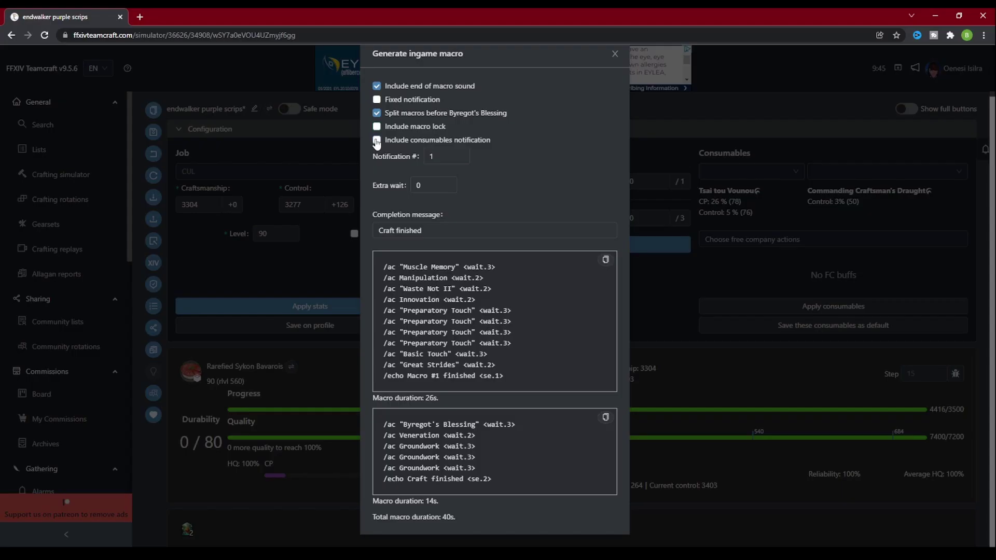
pyautogui.click(376, 140)
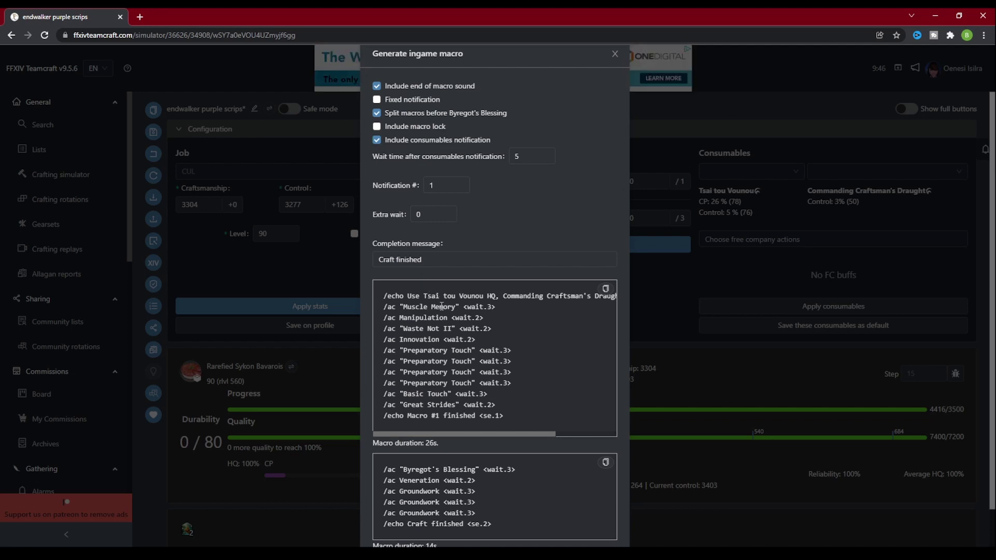
pyautogui.moveTo(444, 296); pyautogui.dragTo(623, 297)
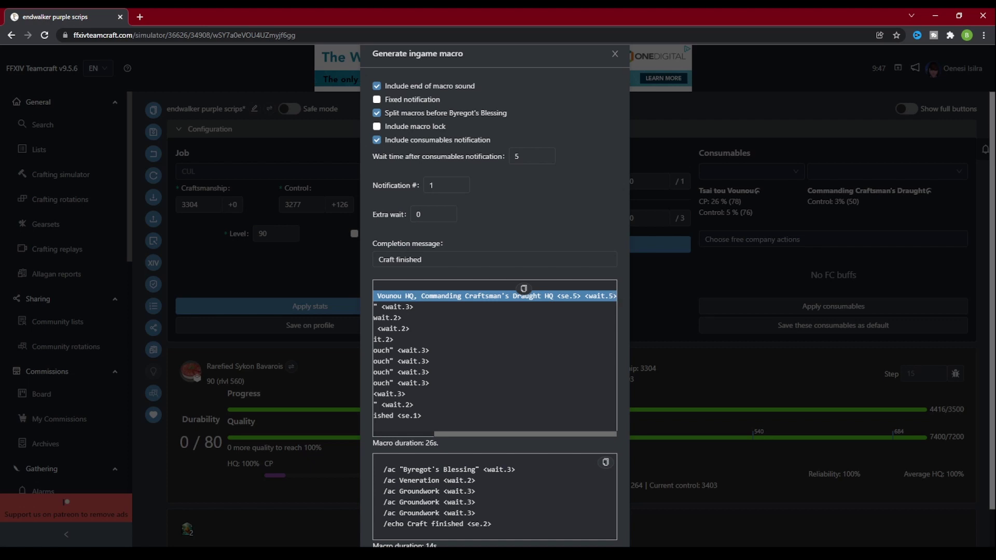
pyautogui.moveTo(614, 291); pyautogui.dragTo(617, 291)
pyautogui.click(614, 296)
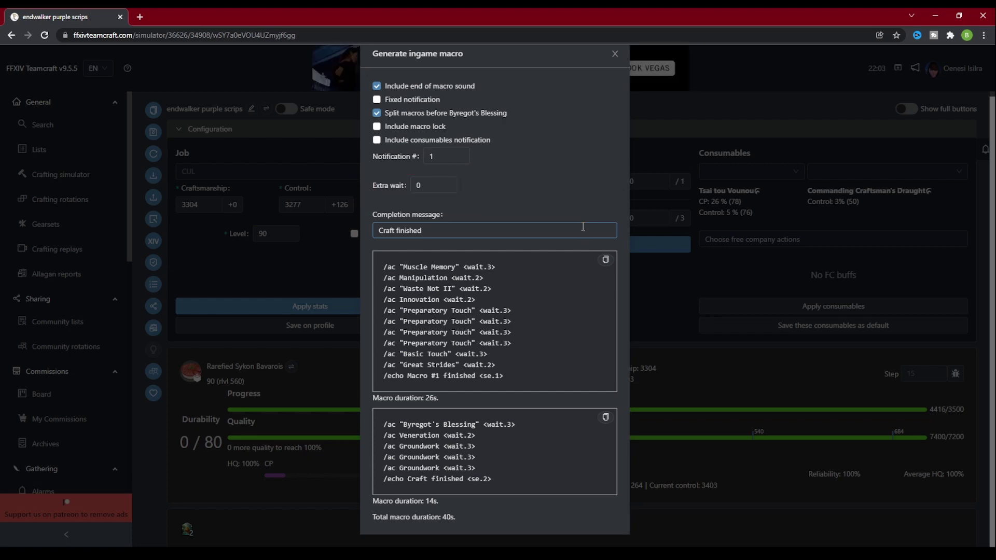
# Highlight the Muscle Memory line of the first macro and set the macro's extra wait to 1.
pyautogui.moveTo(496, 267); pyautogui.dragTo(366, 272)
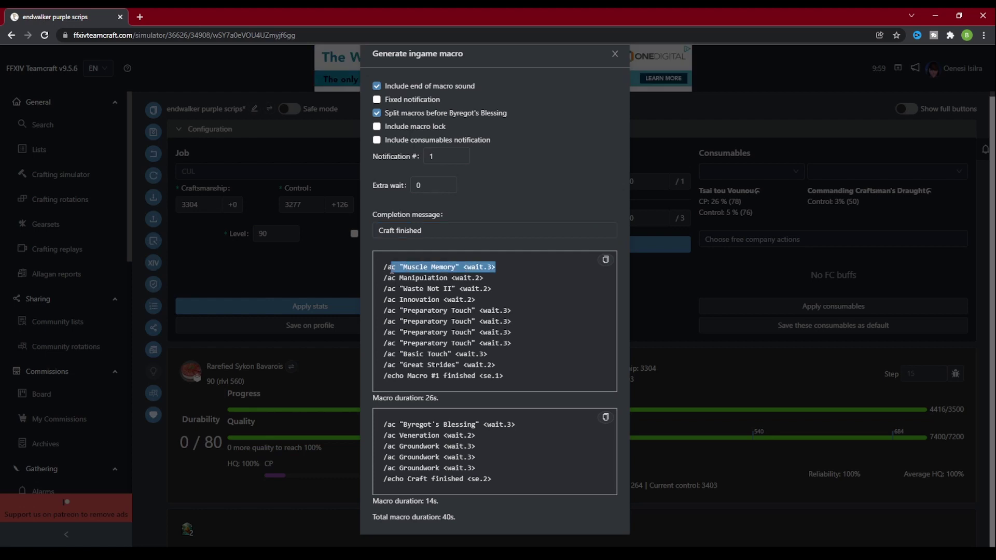
pyautogui.click(450, 181)
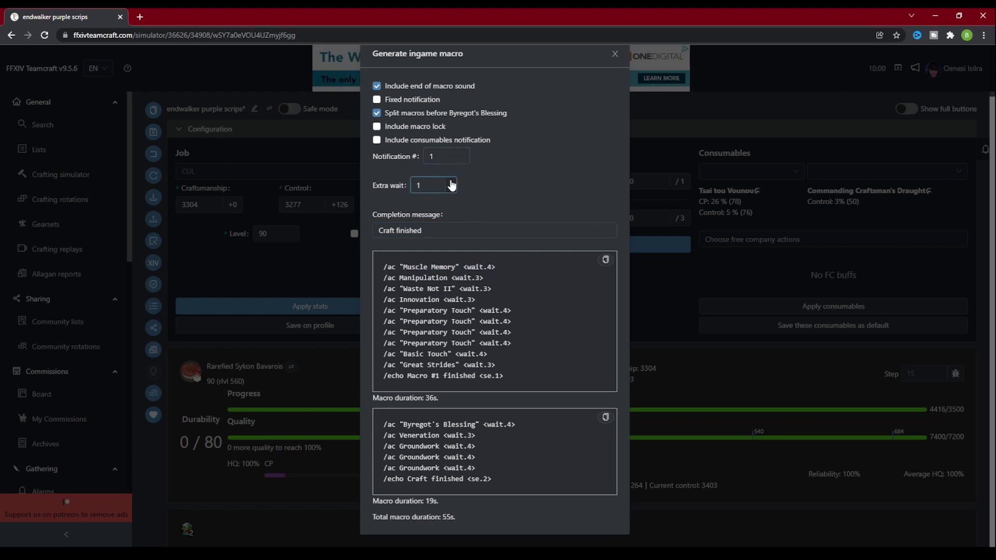